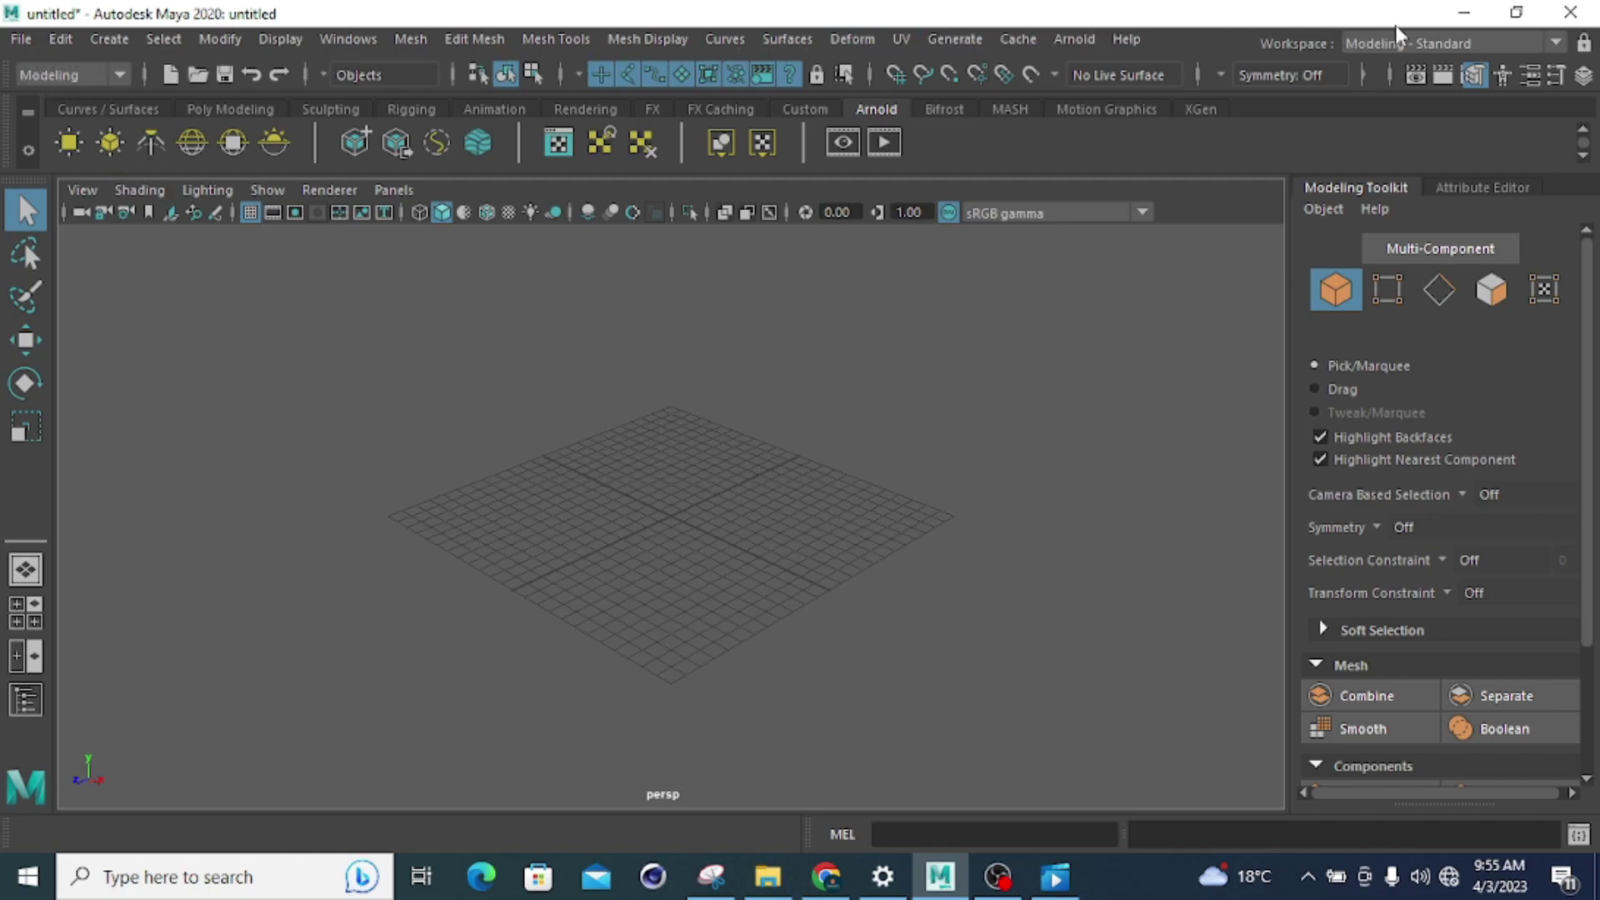
Review the available commands for file handling, object creation, display, mesh editing, surfaces, deformation, and XGen and Paint Effects generation
{"action": "left_click", "coordinate": [23, 43]}
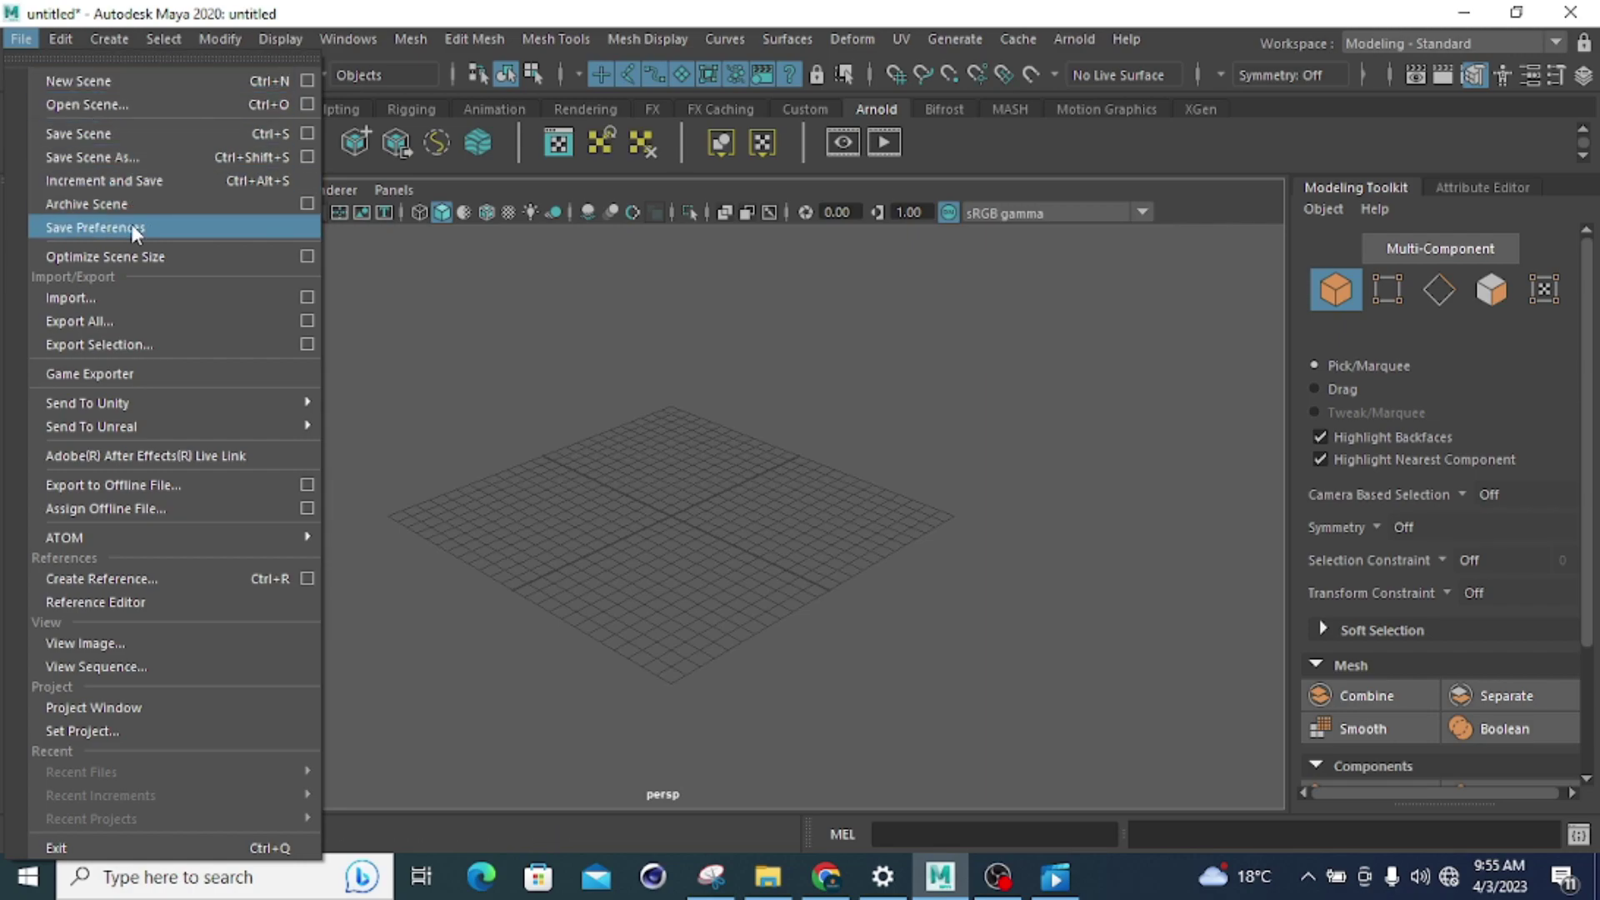
{"action": "mouse_move", "coordinate": [62, 42]}
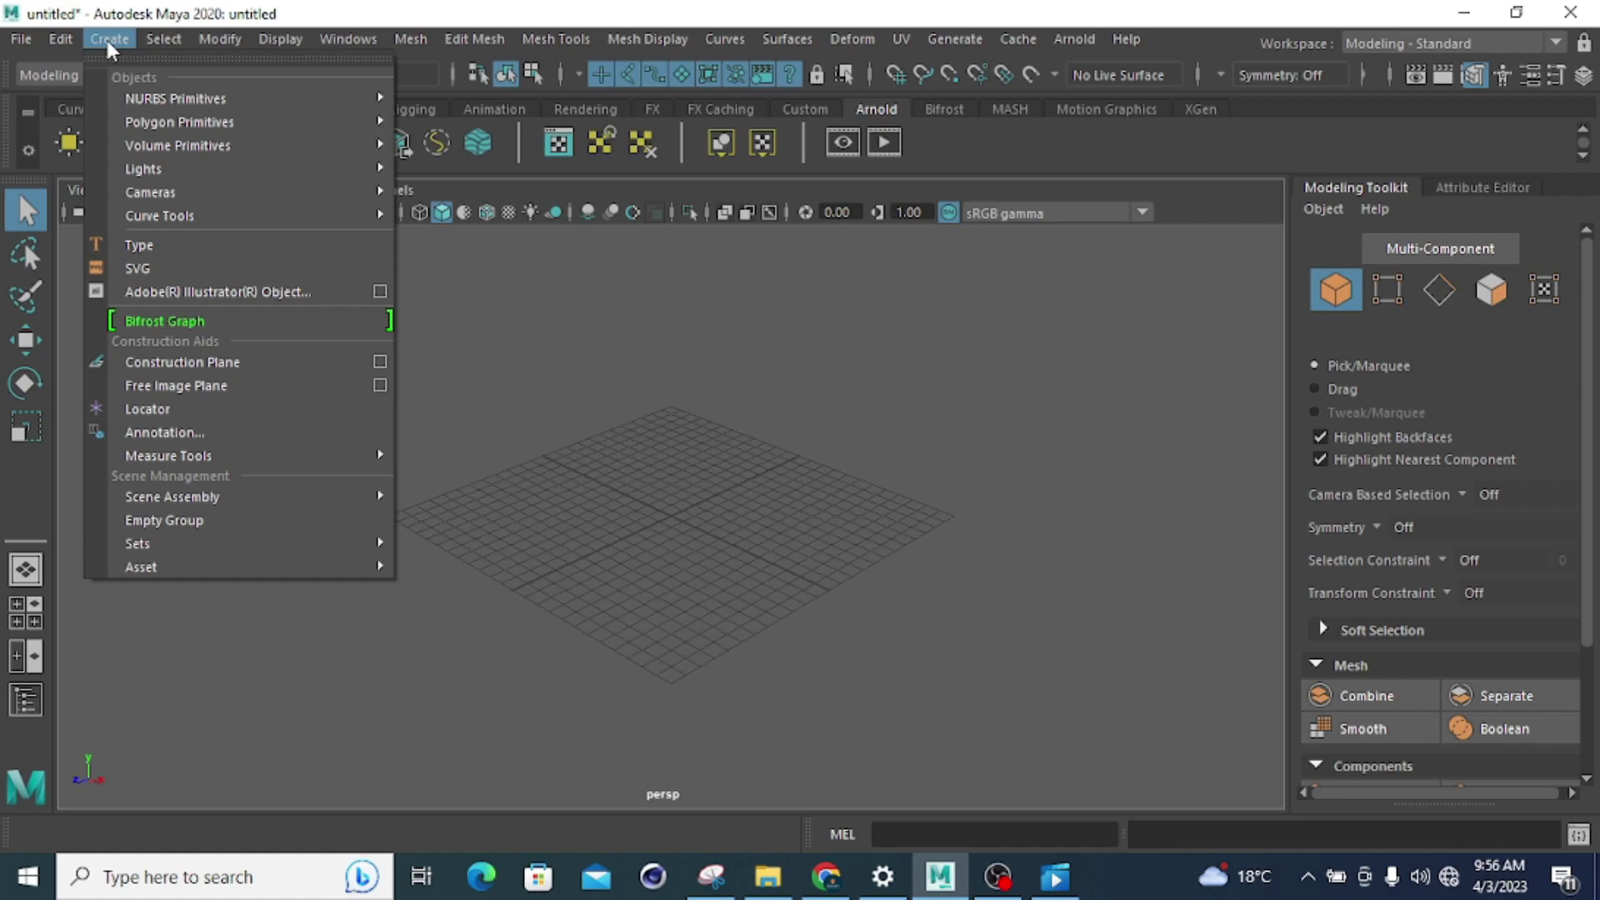
{"action": "mouse_move", "coordinate": [167, 42]}
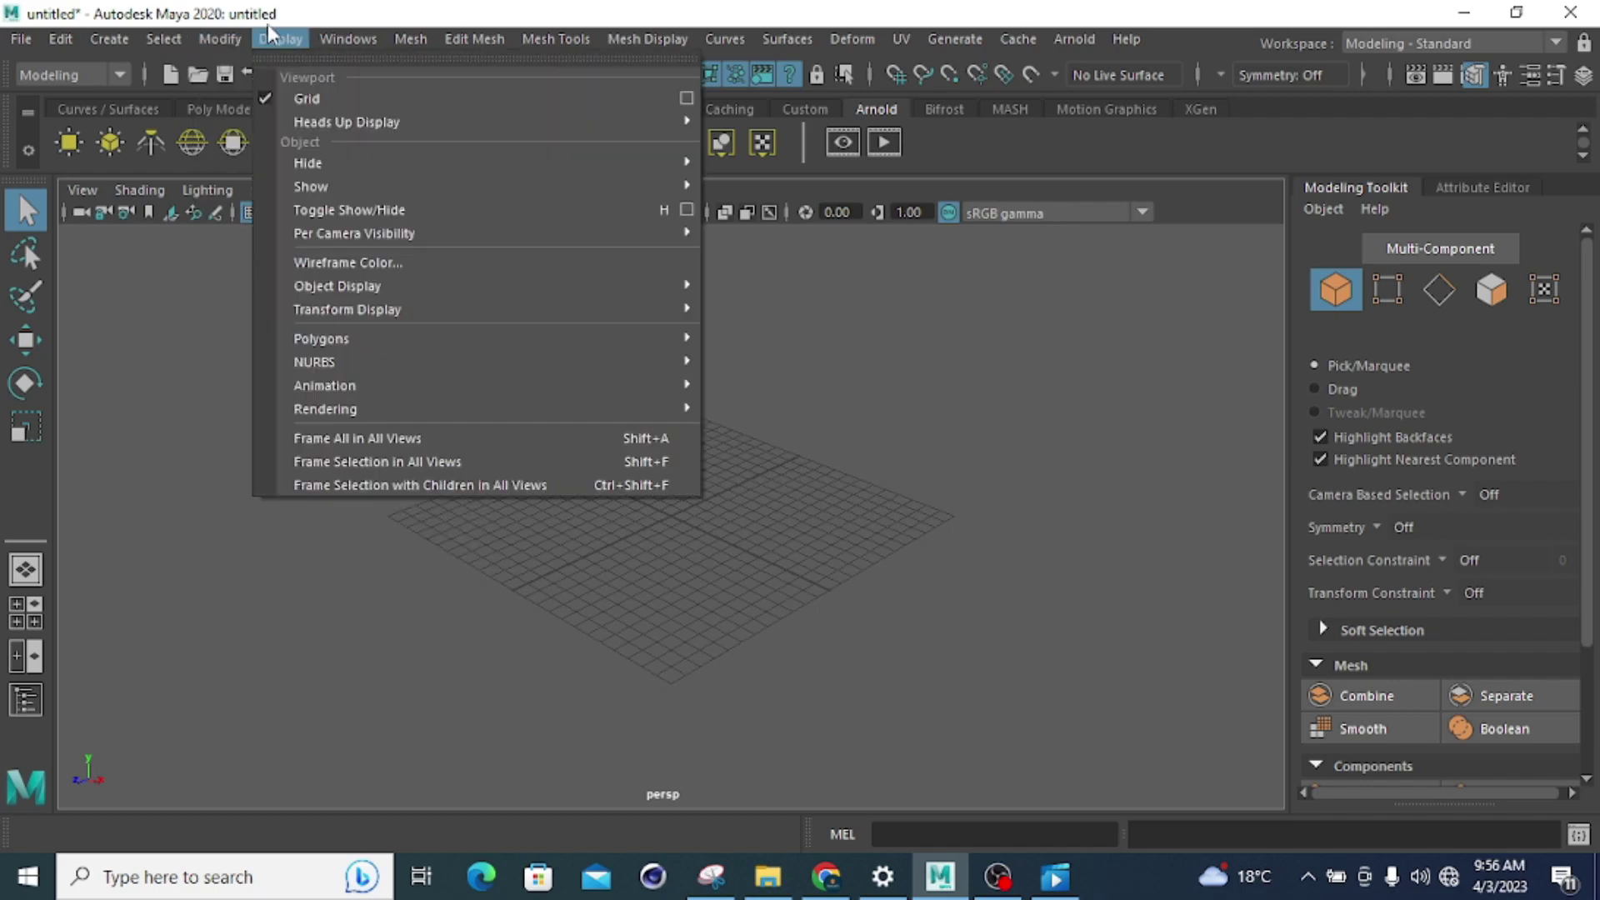
{"action": "left_click", "coordinate": [356, 39]}
{"action": "mouse_move", "coordinate": [393, 40]}
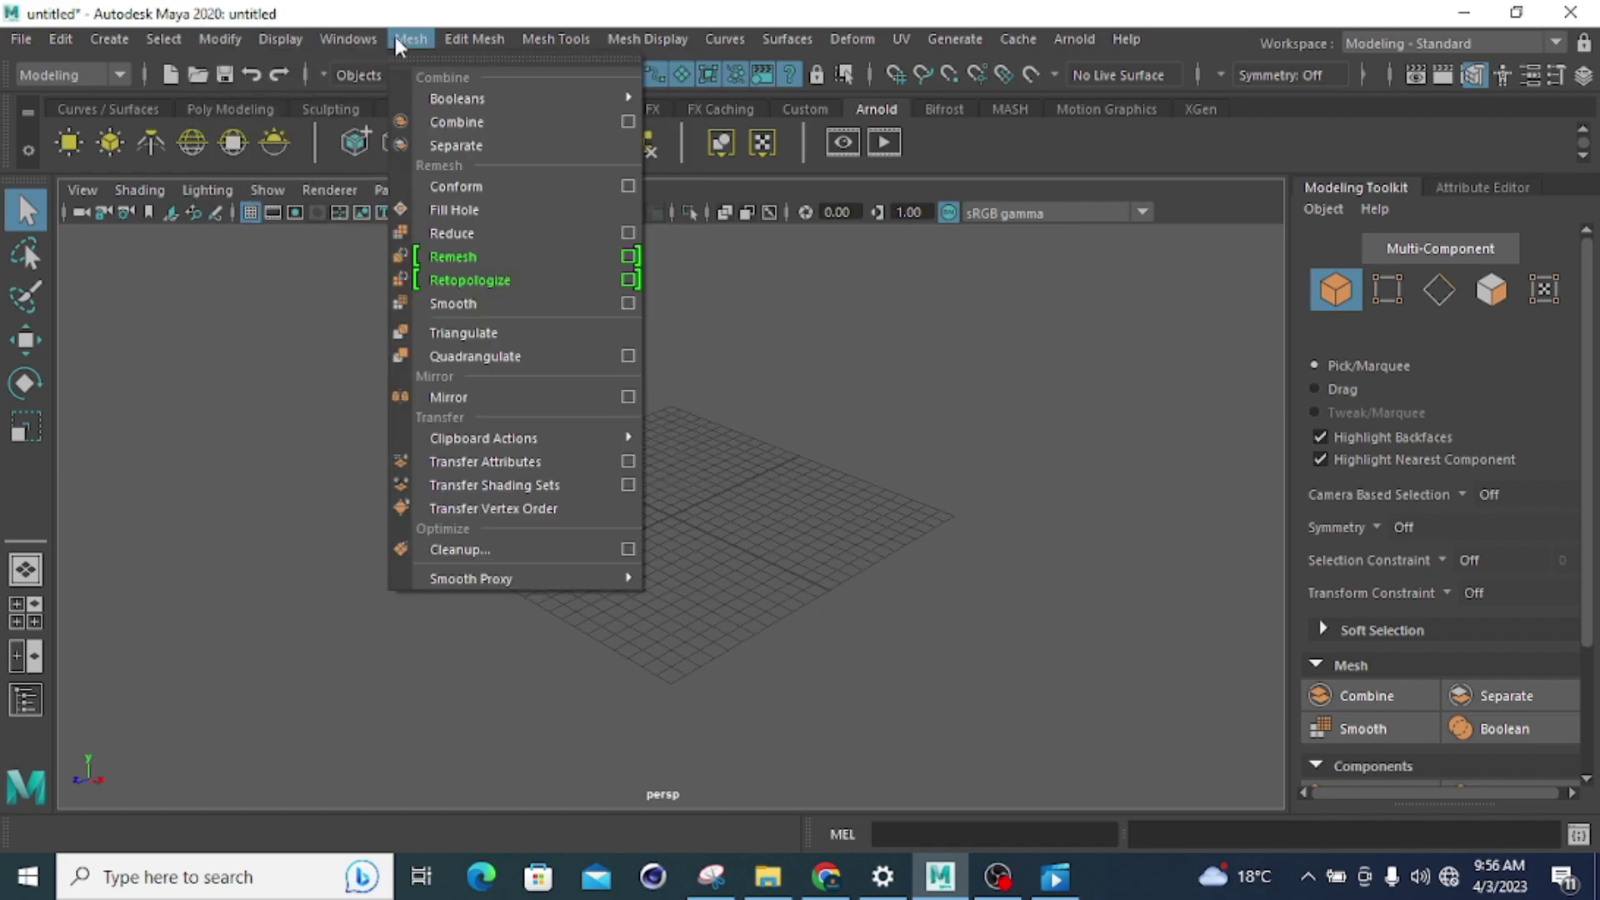
{"action": "mouse_move", "coordinate": [455, 41]}
{"action": "mouse_move", "coordinate": [547, 48]}
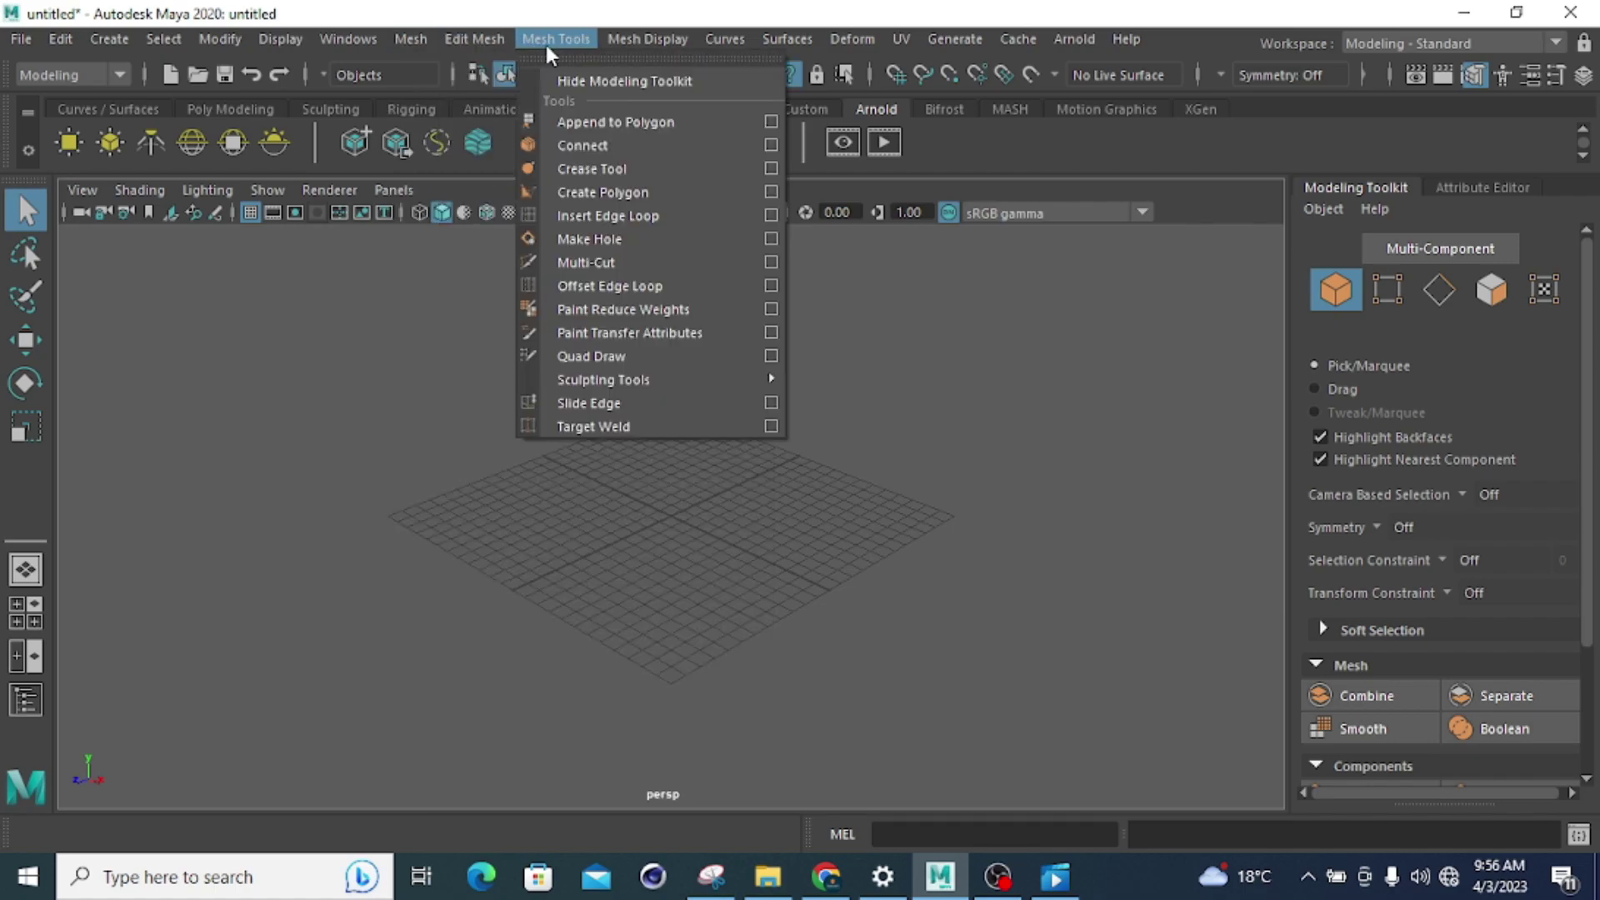
{"action": "mouse_move", "coordinate": [612, 53]}
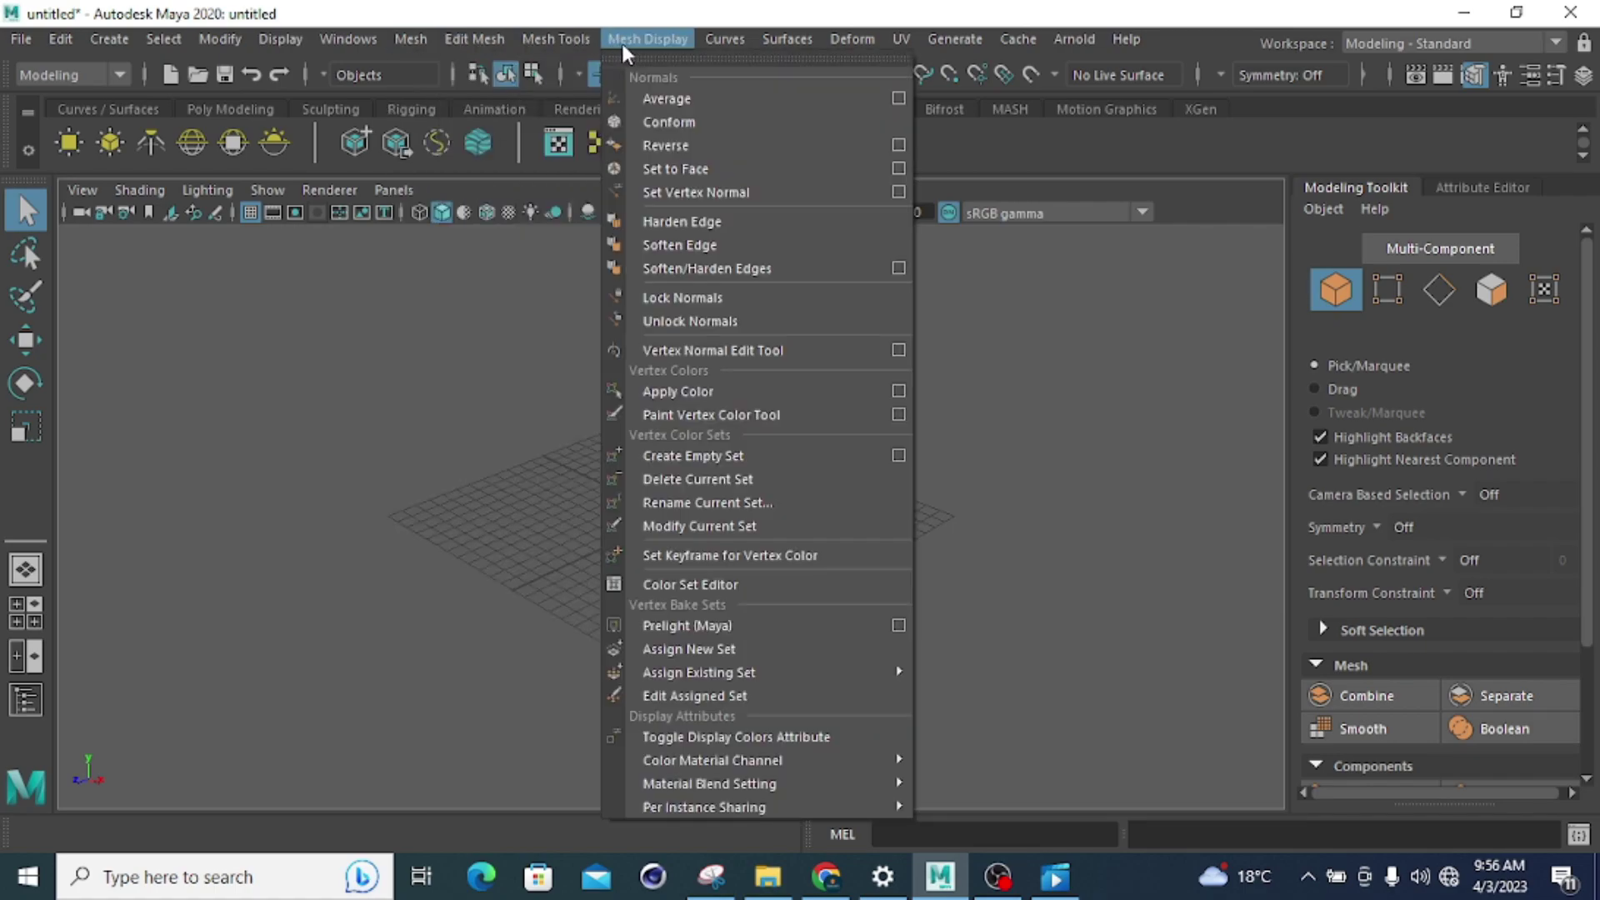
{"action": "mouse_move", "coordinate": [768, 42]}
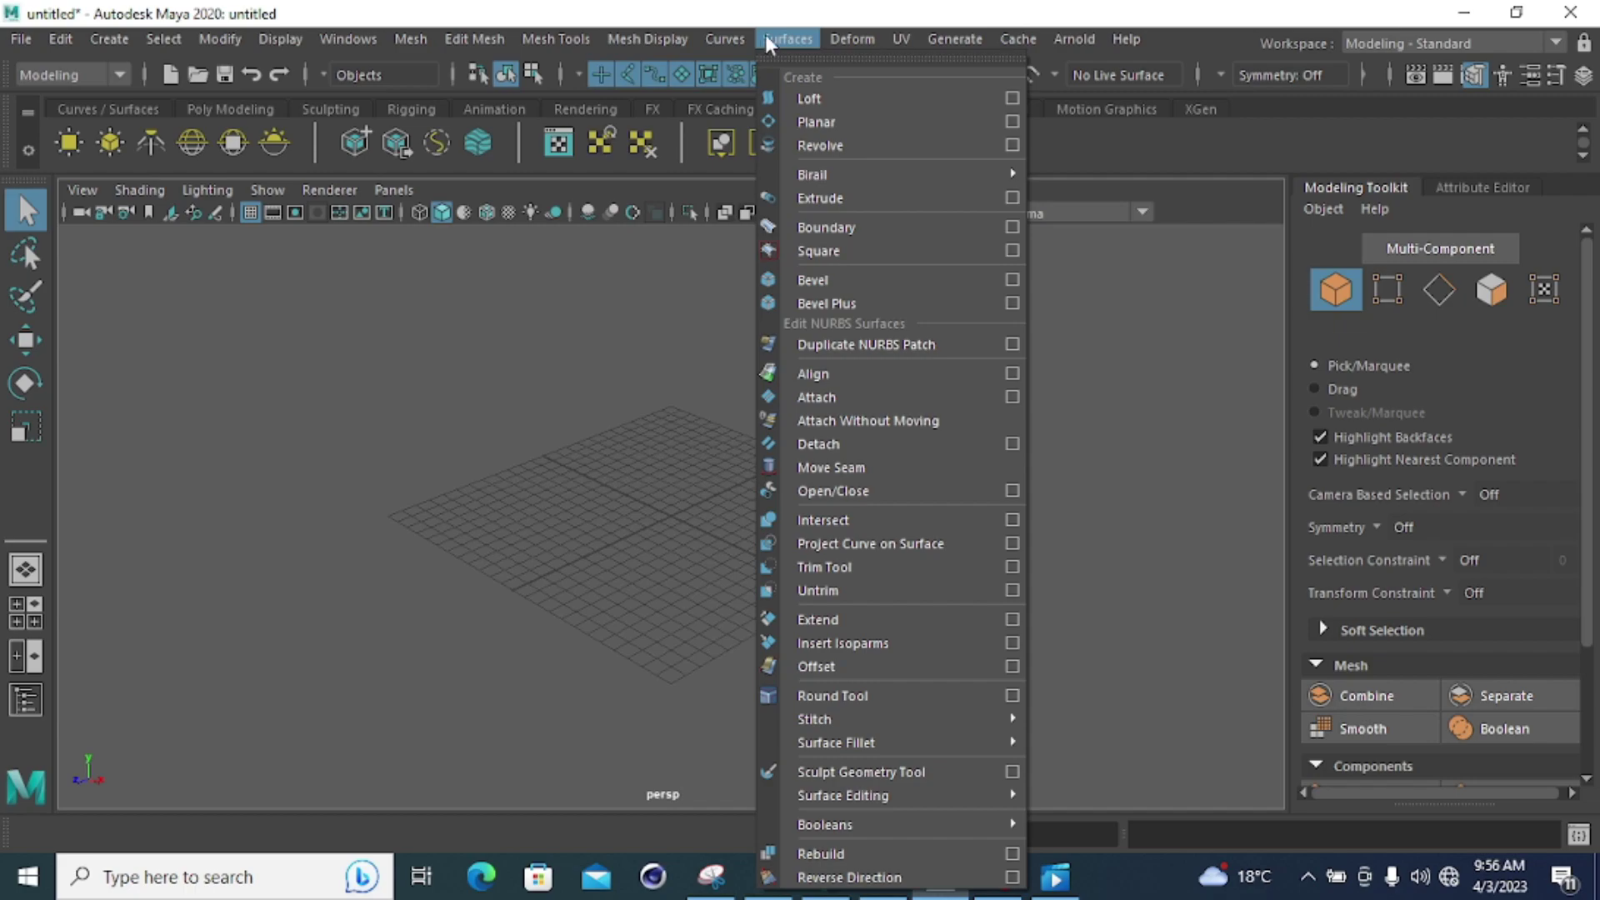
{"action": "mouse_move", "coordinate": [901, 39]}
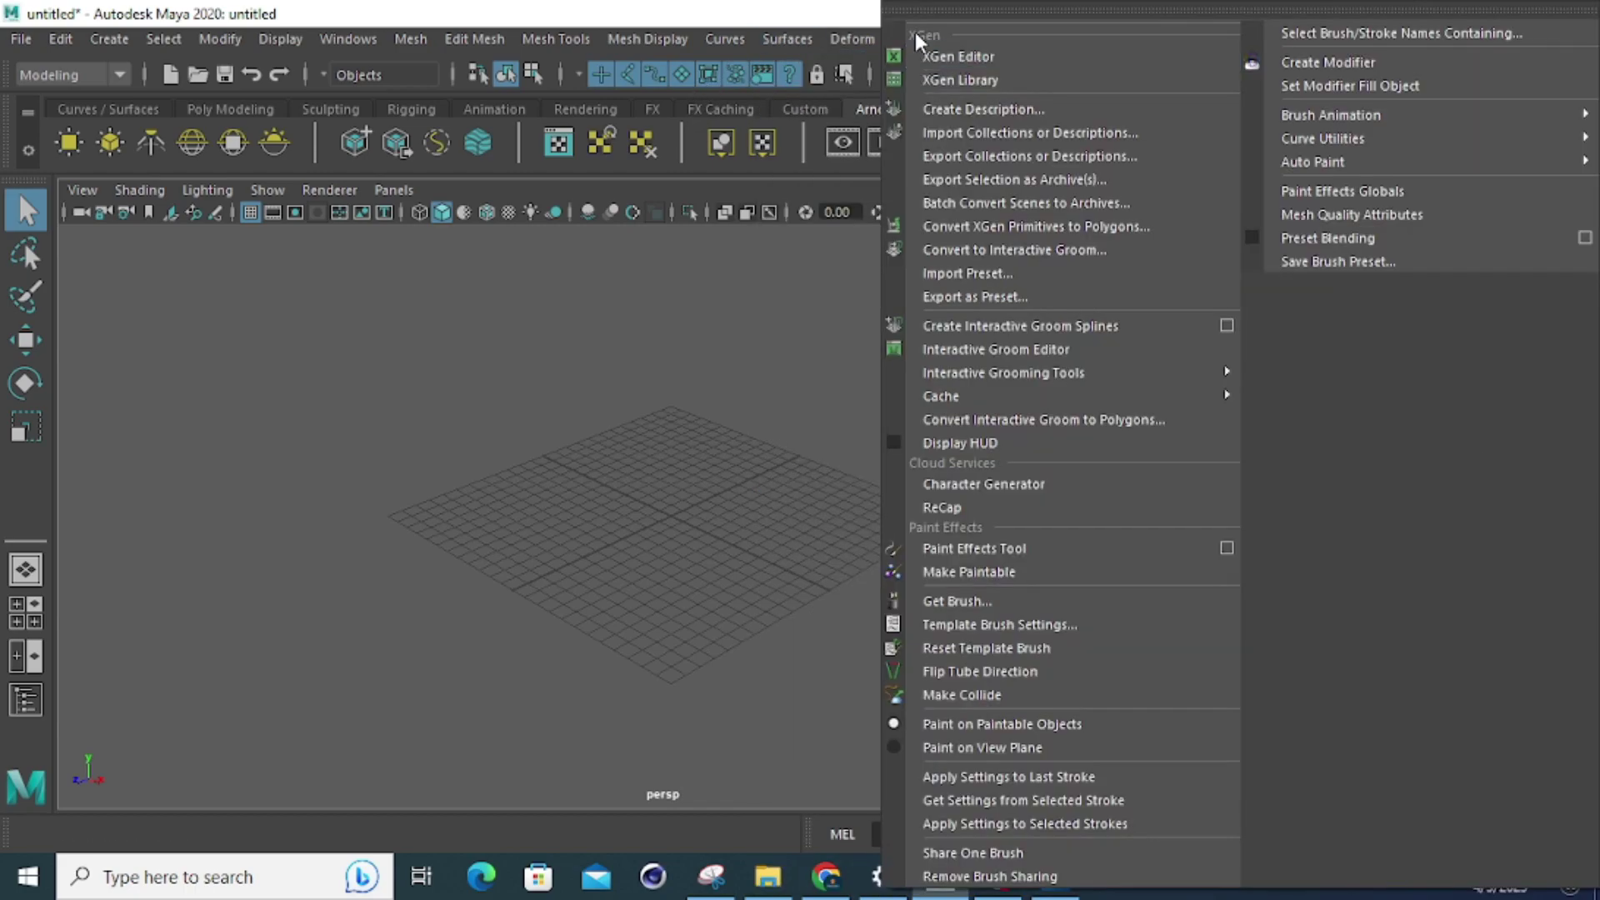
{"action": "mouse_move", "coordinate": [836, 40]}
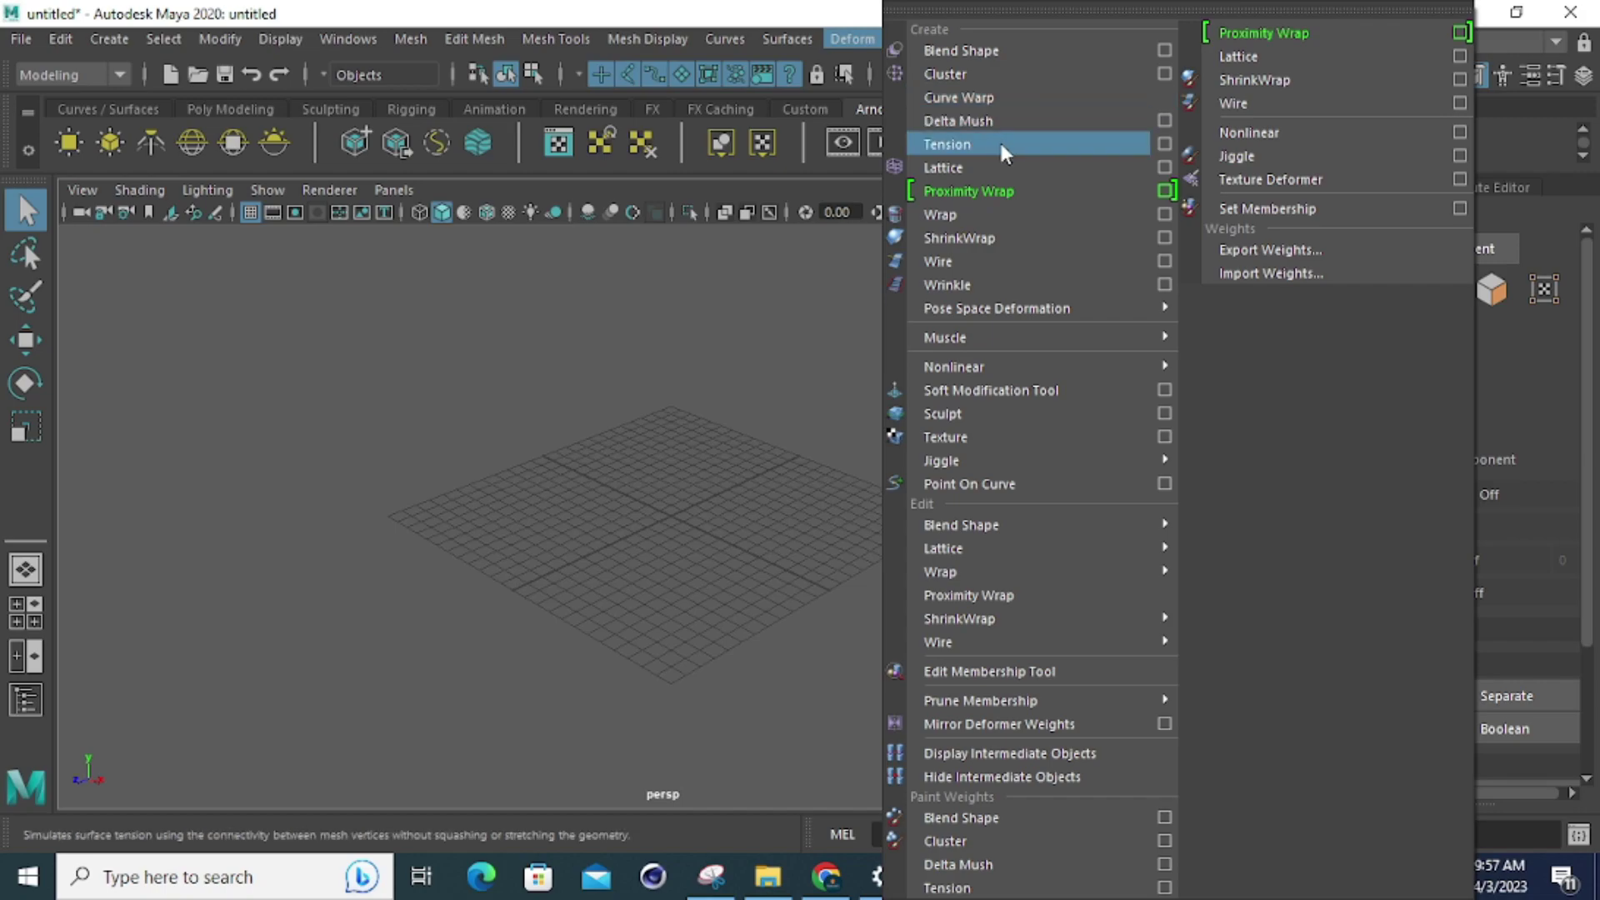
{"action": "left_click", "coordinate": [648, 388]}
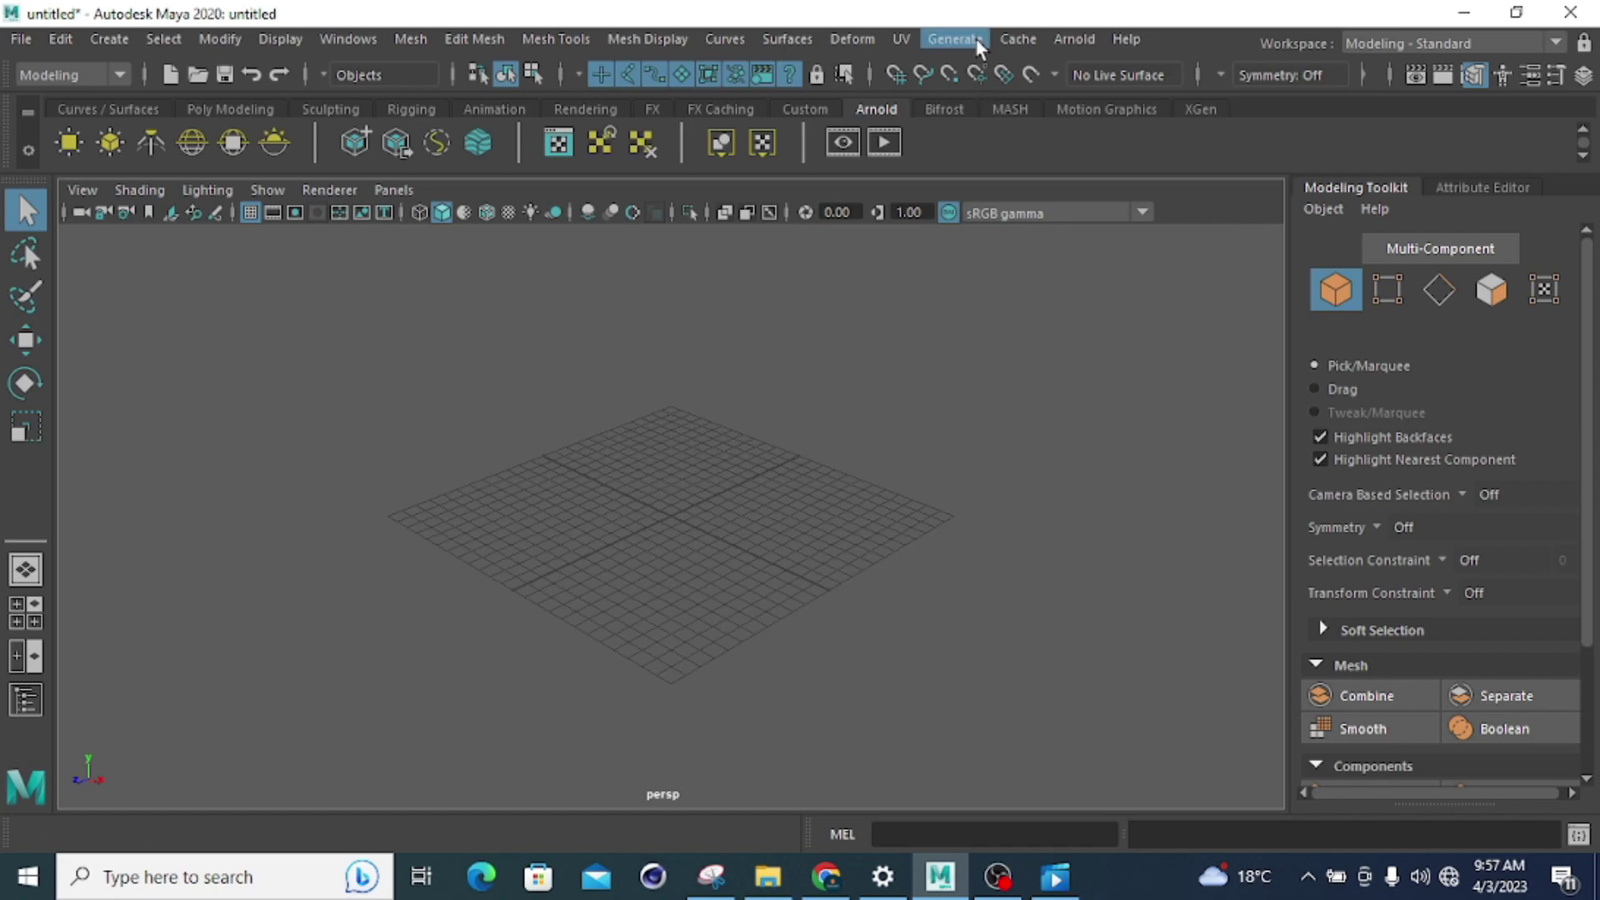
{"action": "left_click", "coordinate": [954, 39]}
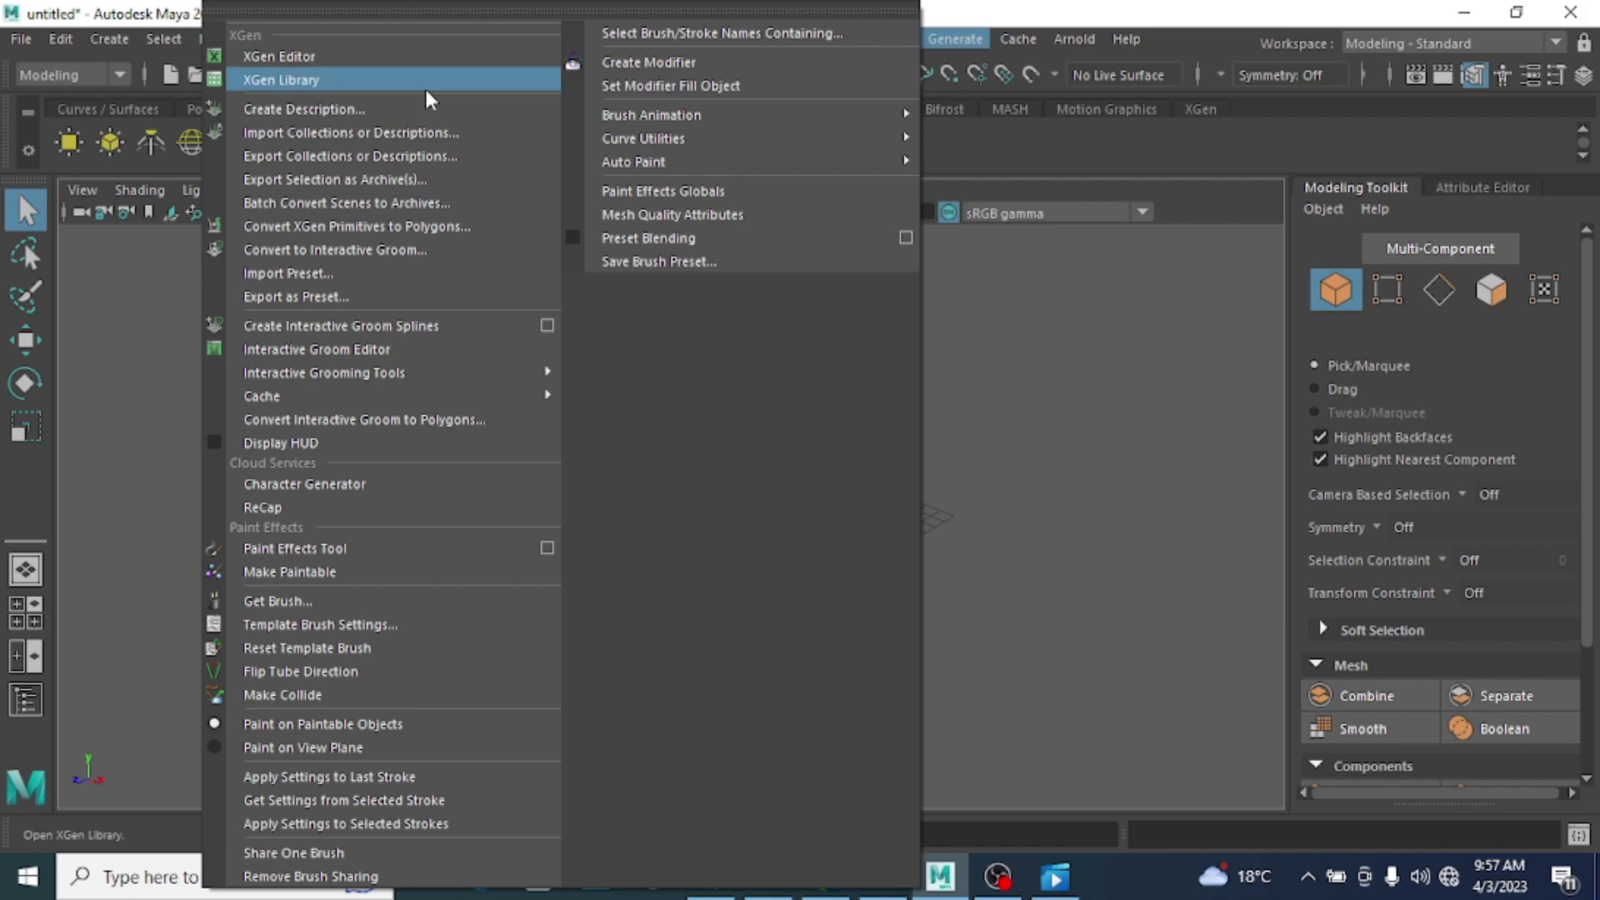
{"action": "left_click", "coordinate": [1016, 450]}
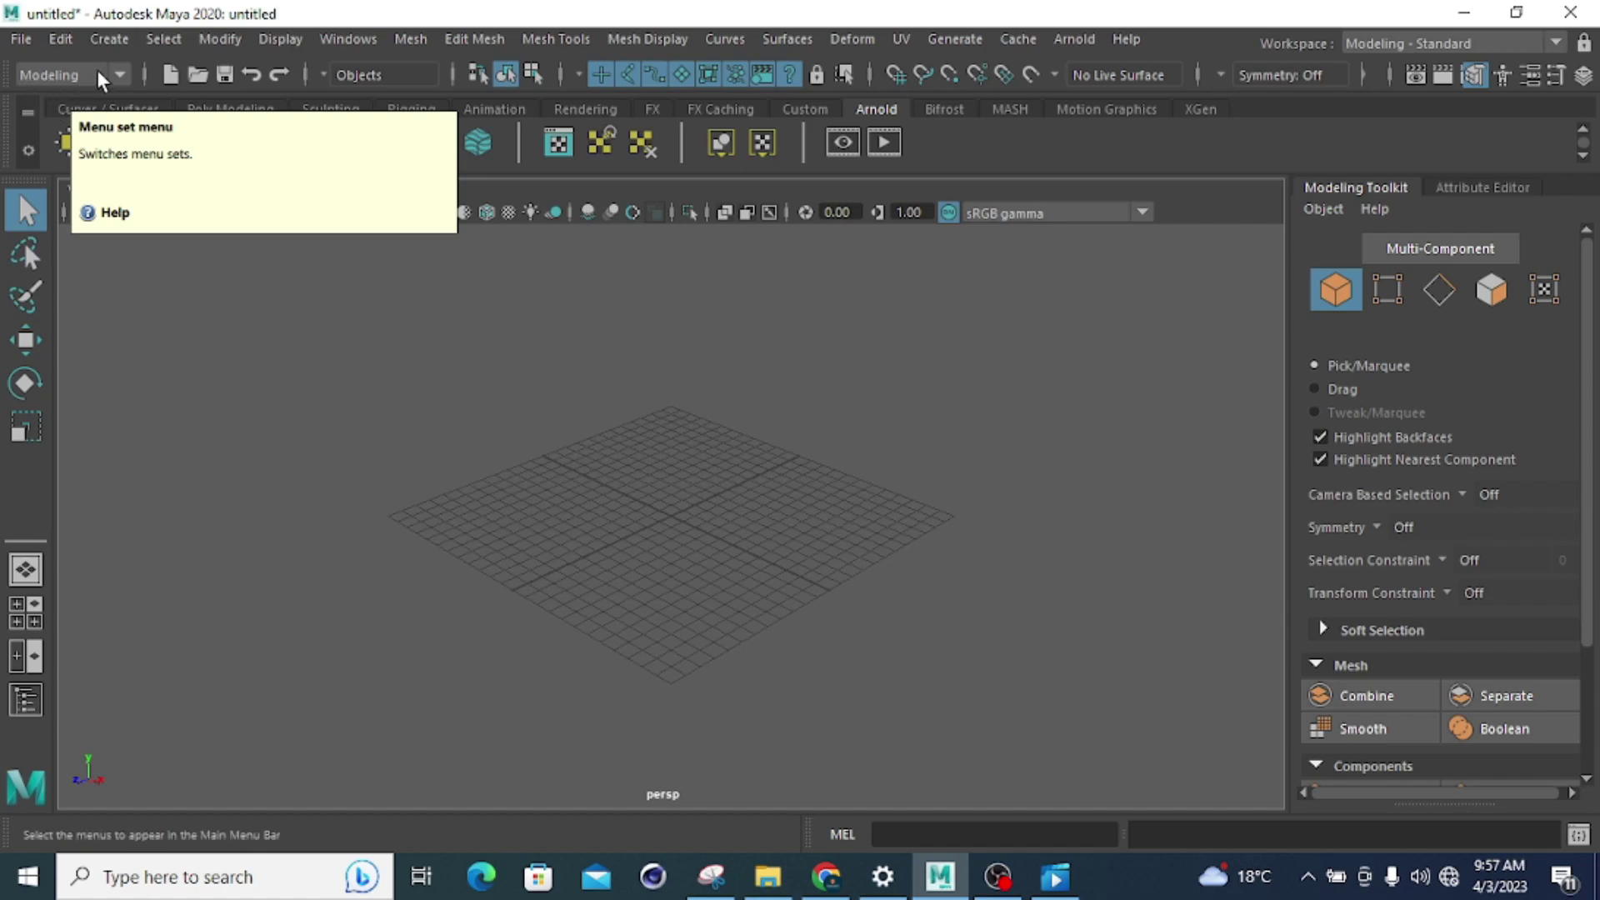
Look through the Rigging and Animation command sets and return to the Modeling set
{"action": "left_click", "coordinate": [121, 76]}
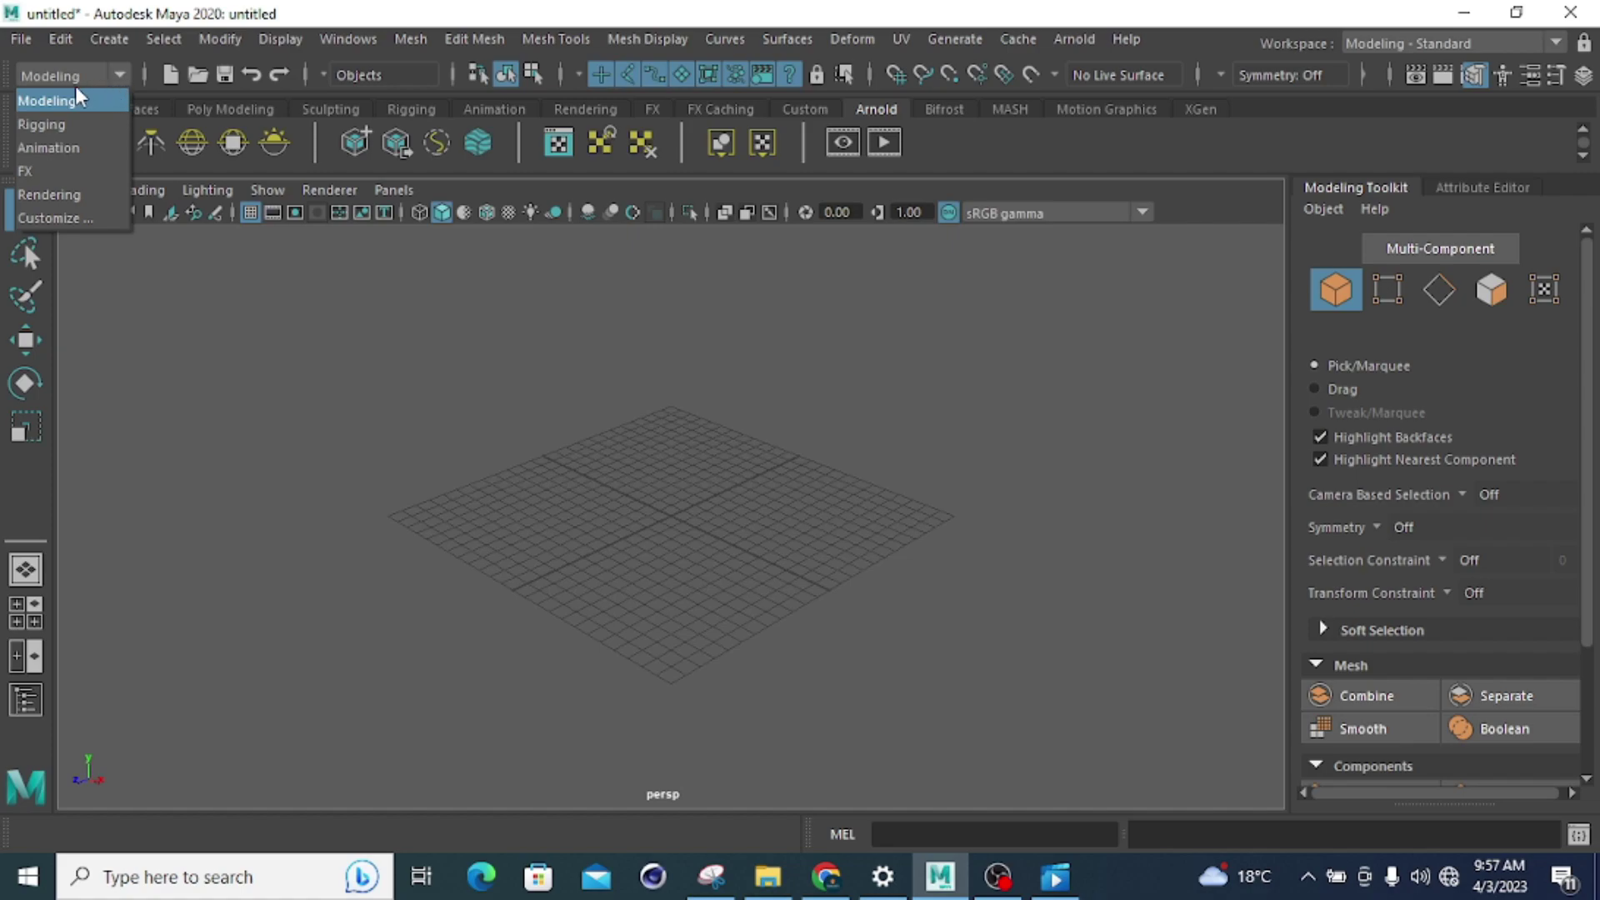
{"action": "left_click", "coordinate": [72, 123]}
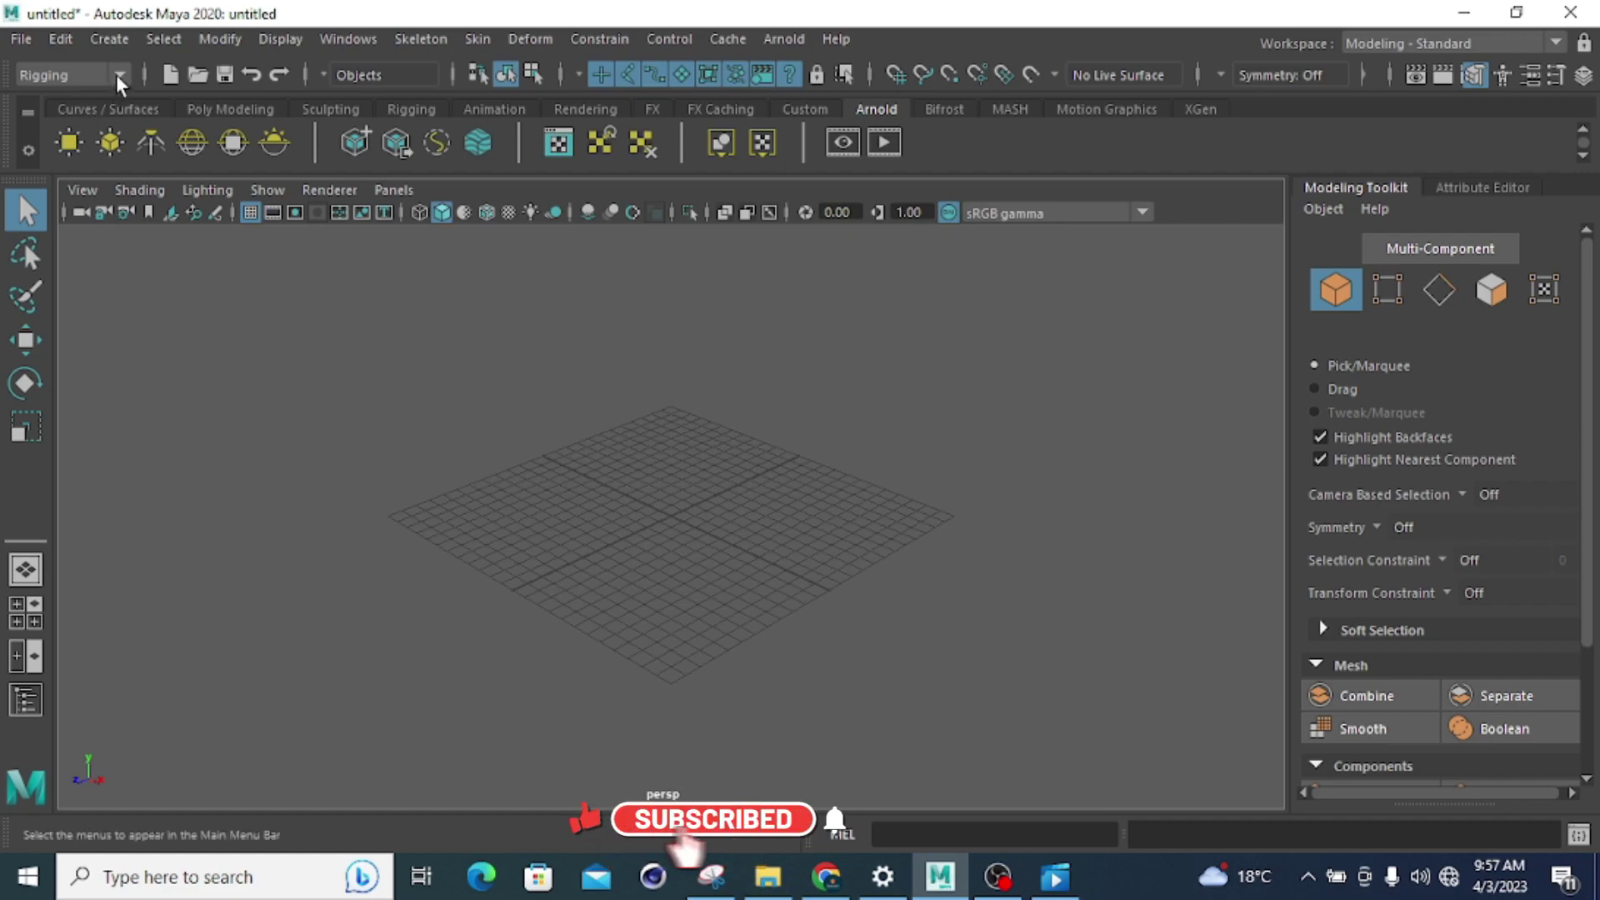
{"action": "left_click", "coordinate": [116, 74]}
{"action": "left_click", "coordinate": [83, 145]}
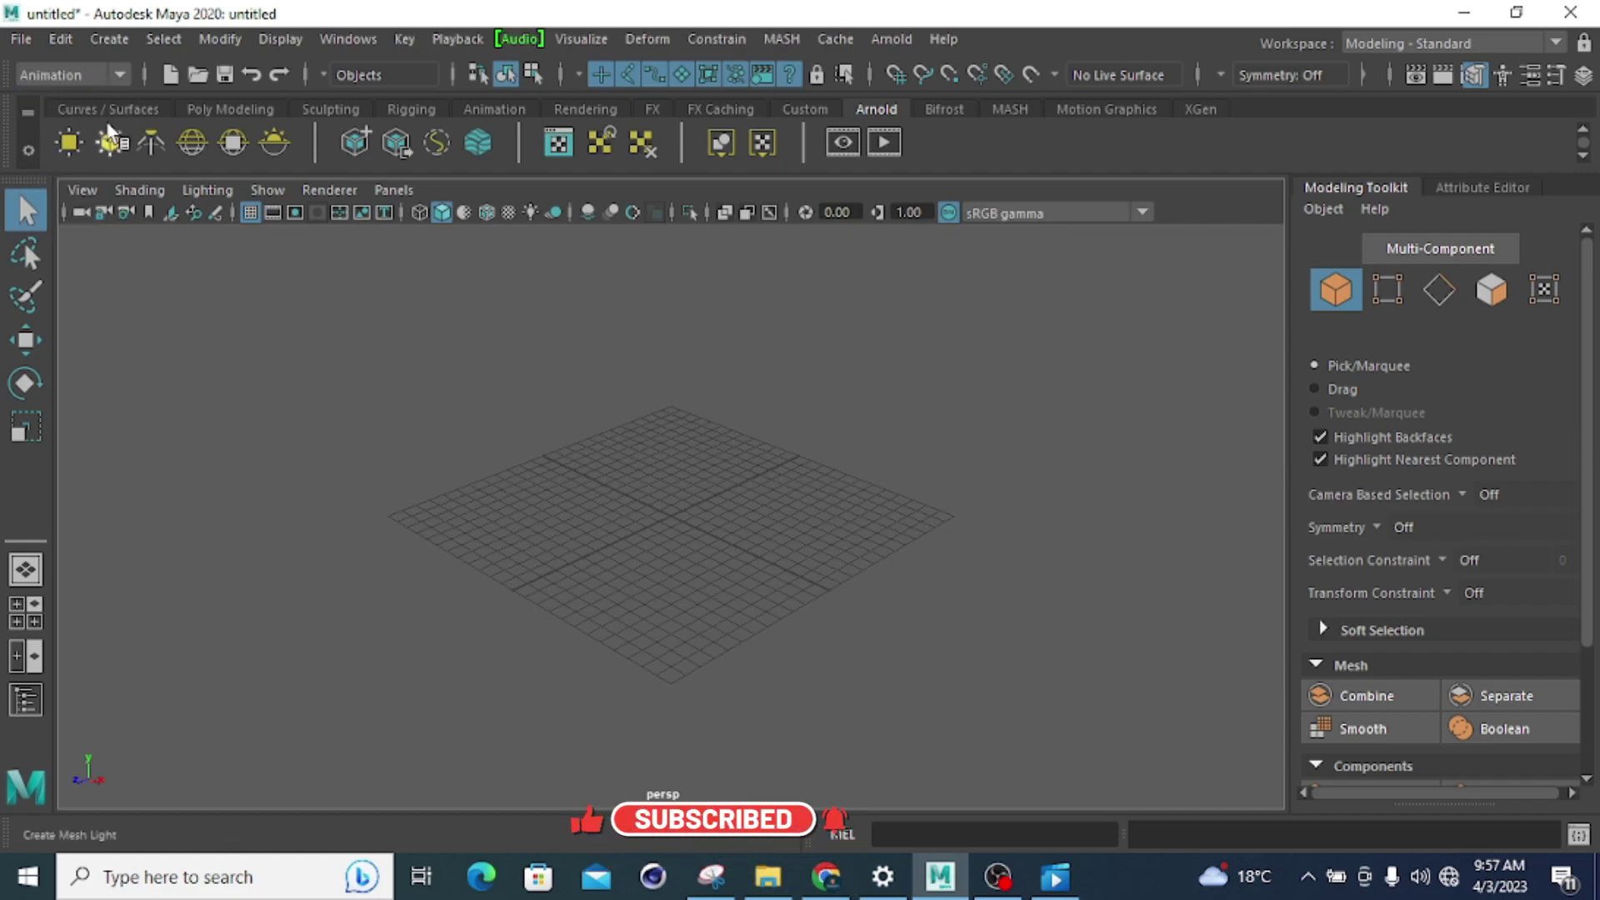
{"action": "left_click", "coordinate": [121, 76]}
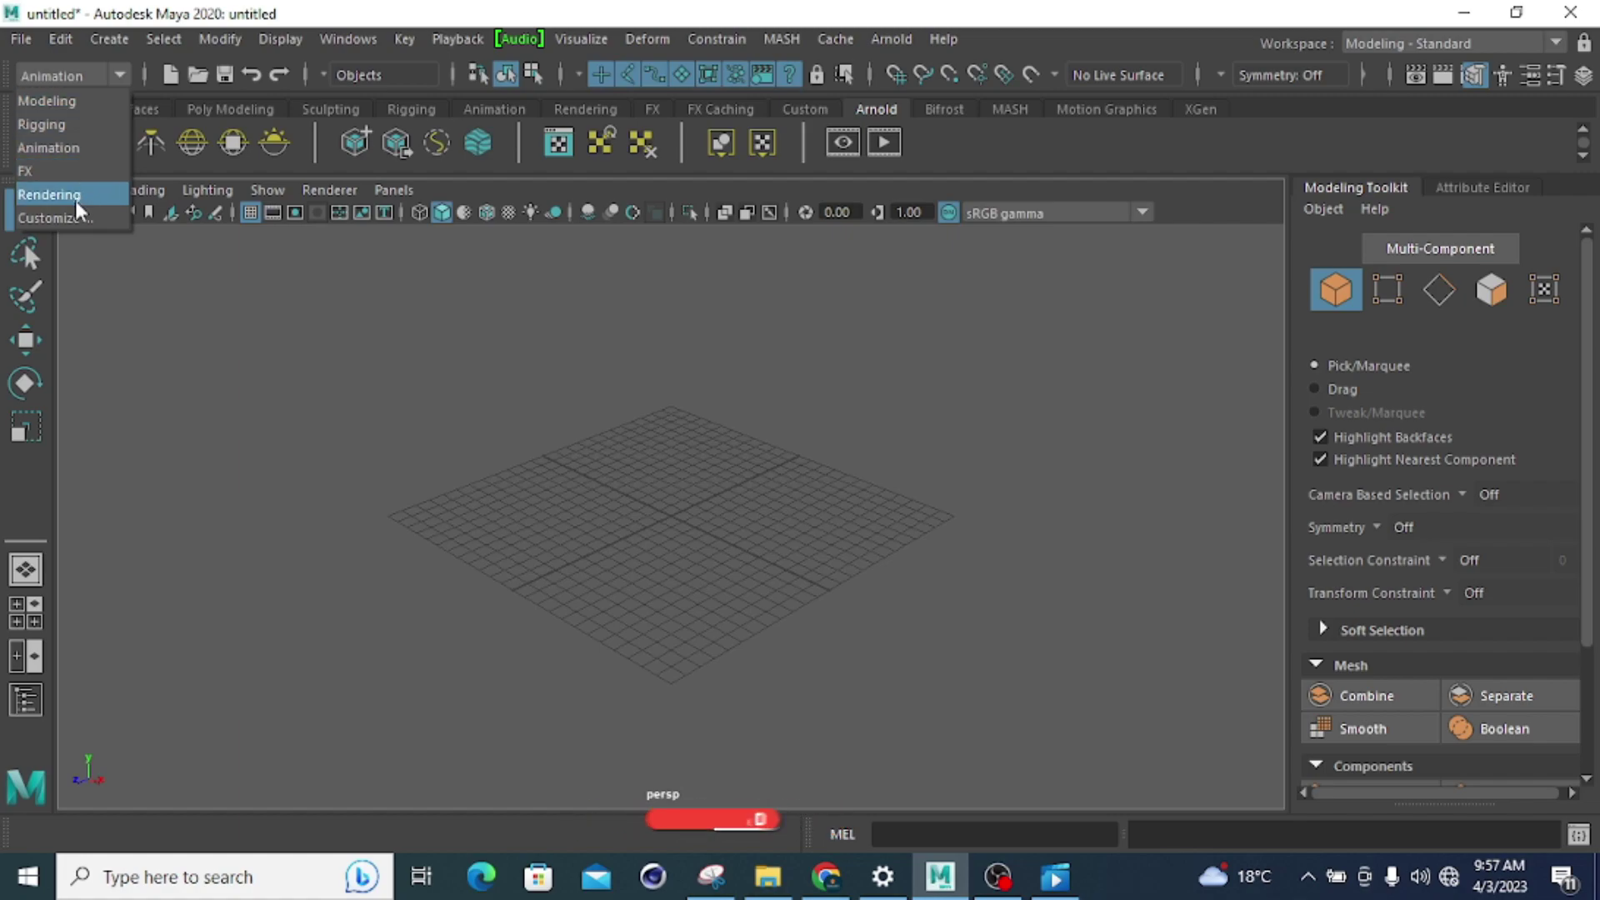
{"action": "left_click", "coordinate": [112, 76]}
{"action": "left_click", "coordinate": [110, 73]}
{"action": "left_click", "coordinate": [96, 100]}
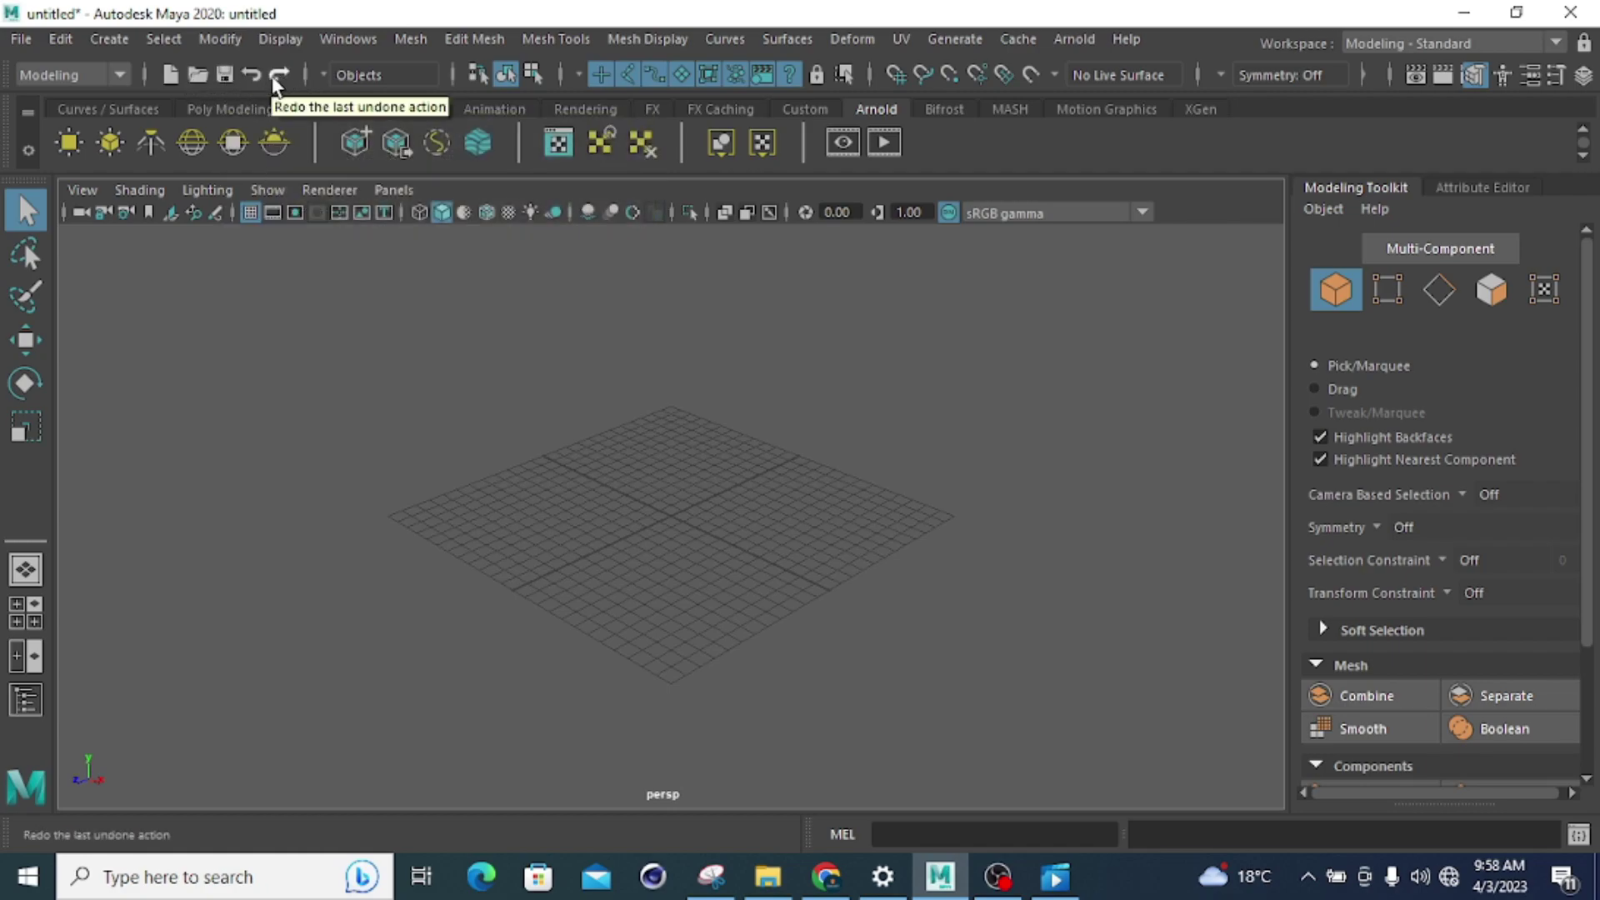
Examine the object selection presets and the available symmetry options
{"action": "left_click", "coordinate": [327, 72]}
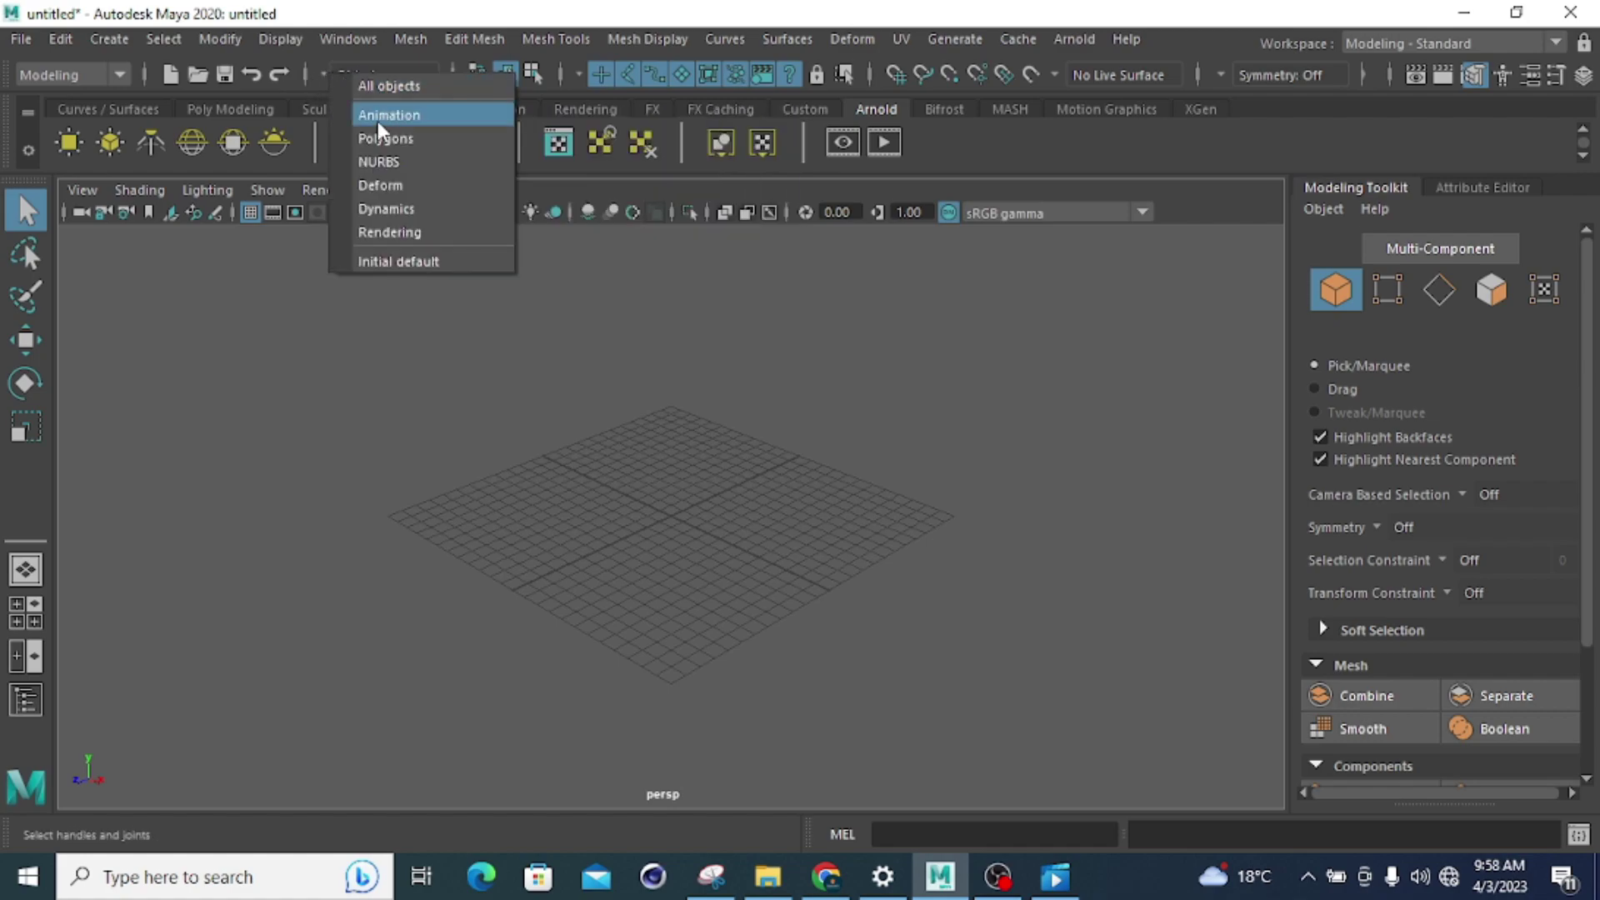
{"action": "left_click", "coordinate": [543, 282]}
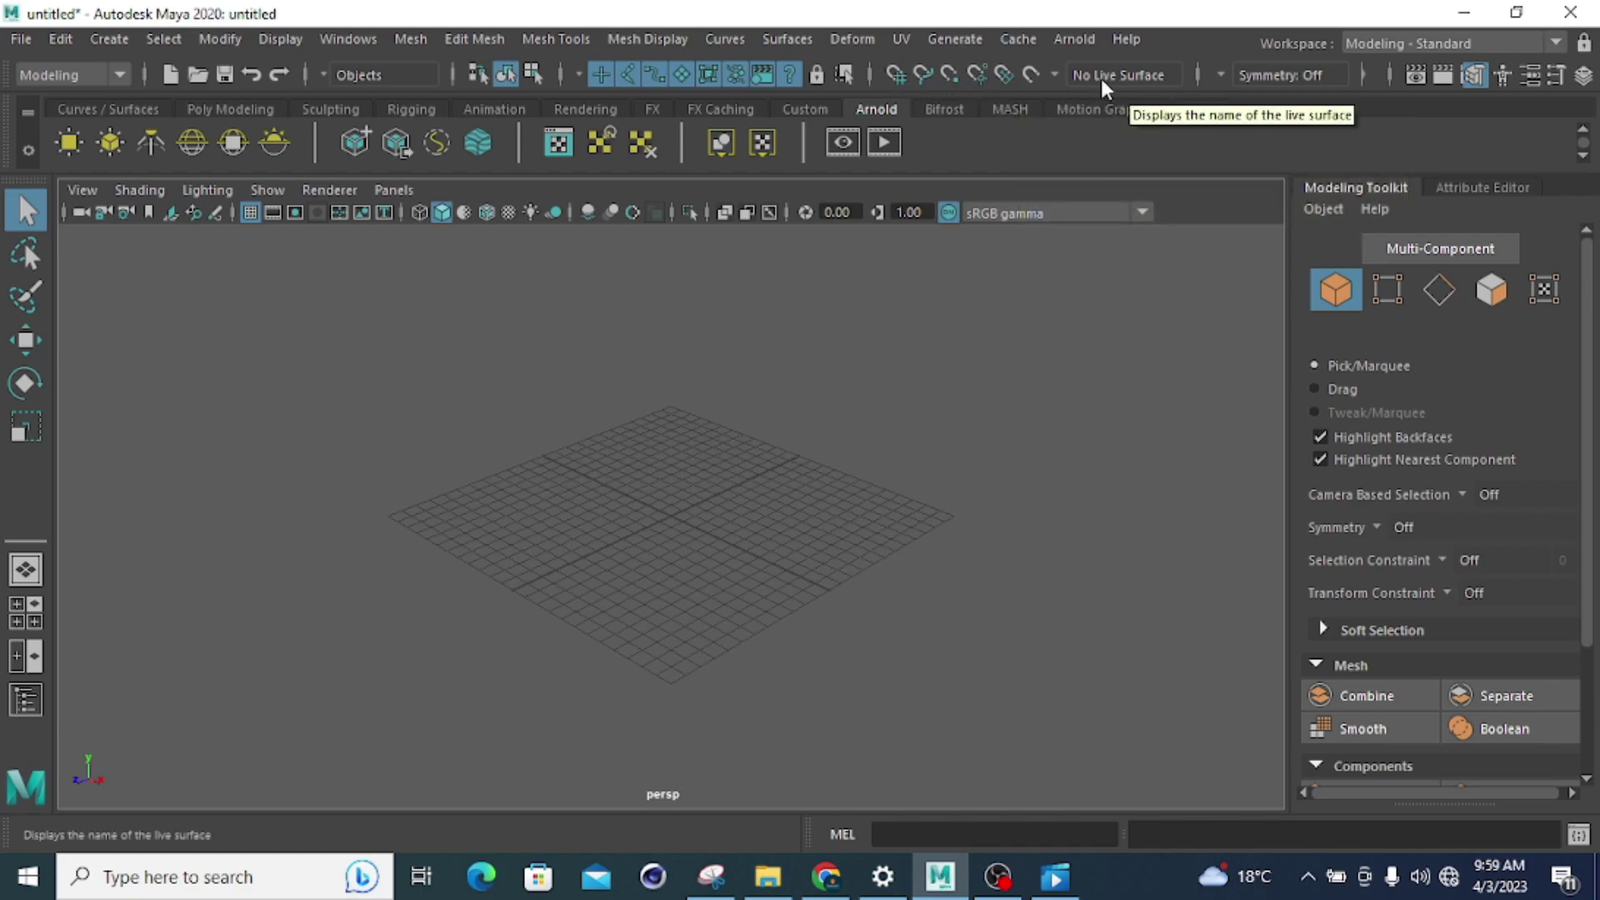
{"action": "left_click", "coordinate": [1218, 73]}
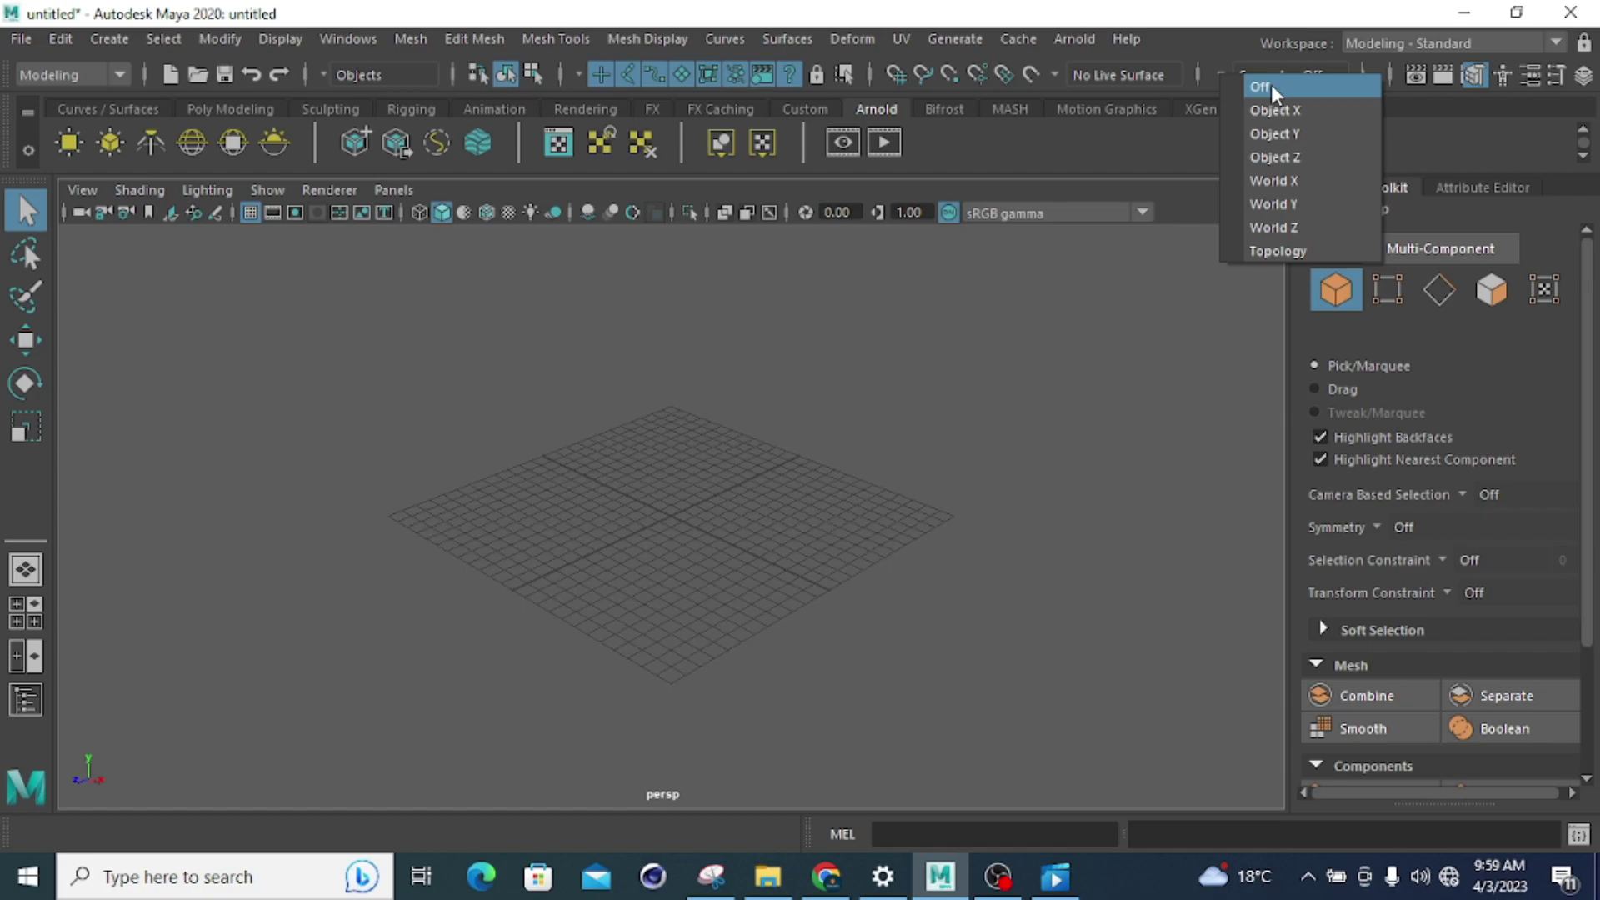
{"action": "left_click", "coordinate": [1180, 302]}
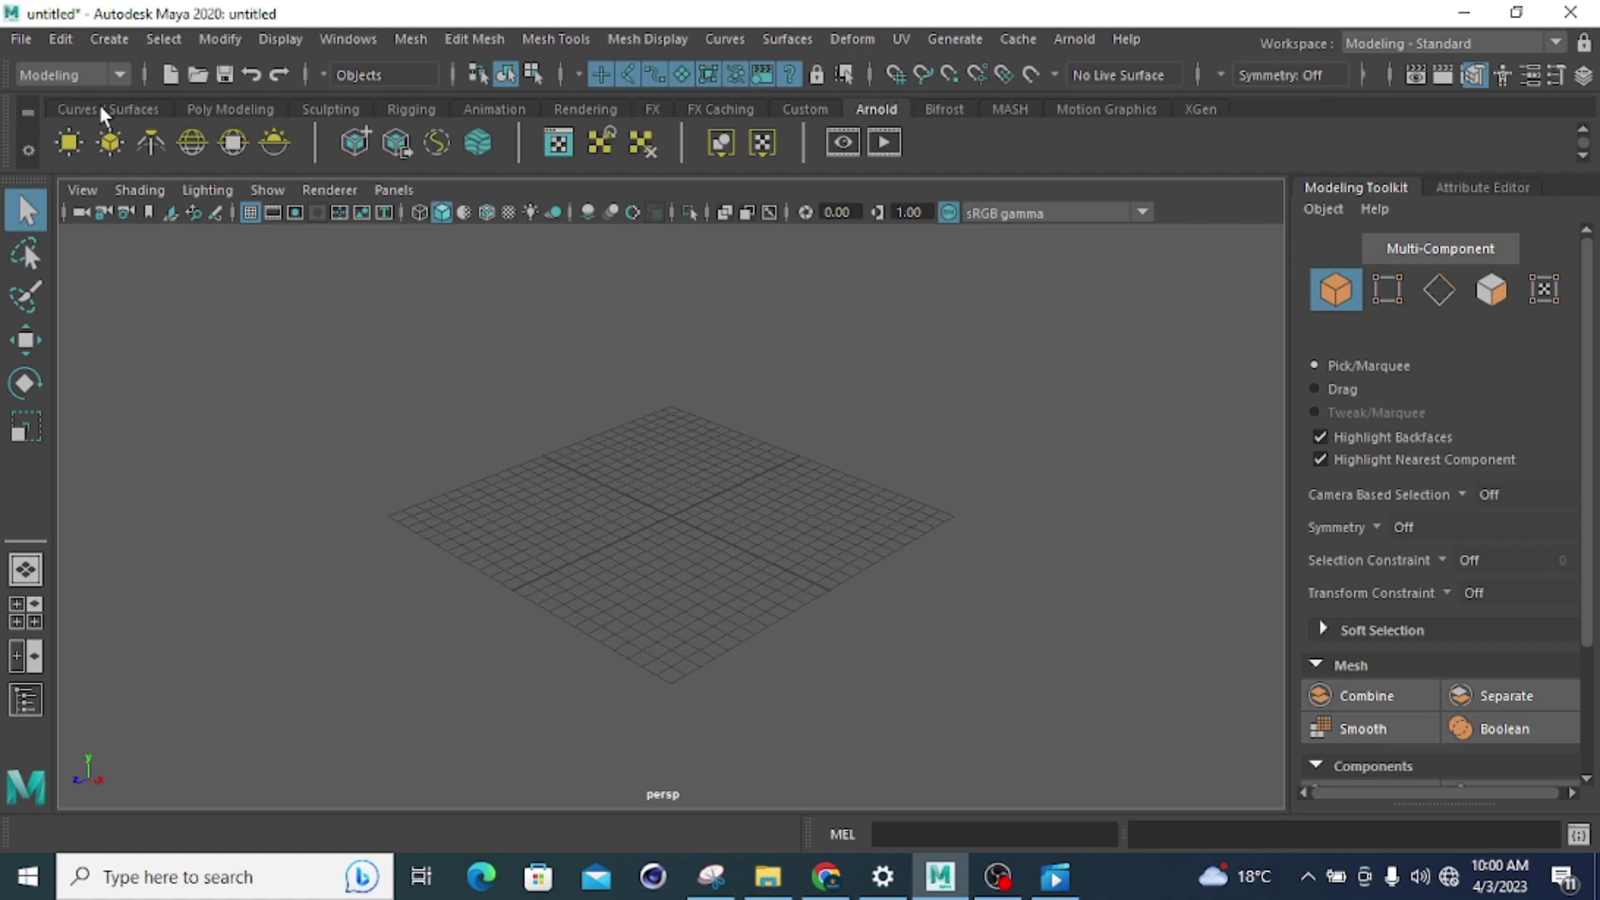
Look through the Curves / Surfaces, Poly Modeling, Sculpting and Rigging shelves and examine their tools
{"action": "left_click", "coordinate": [79, 108]}
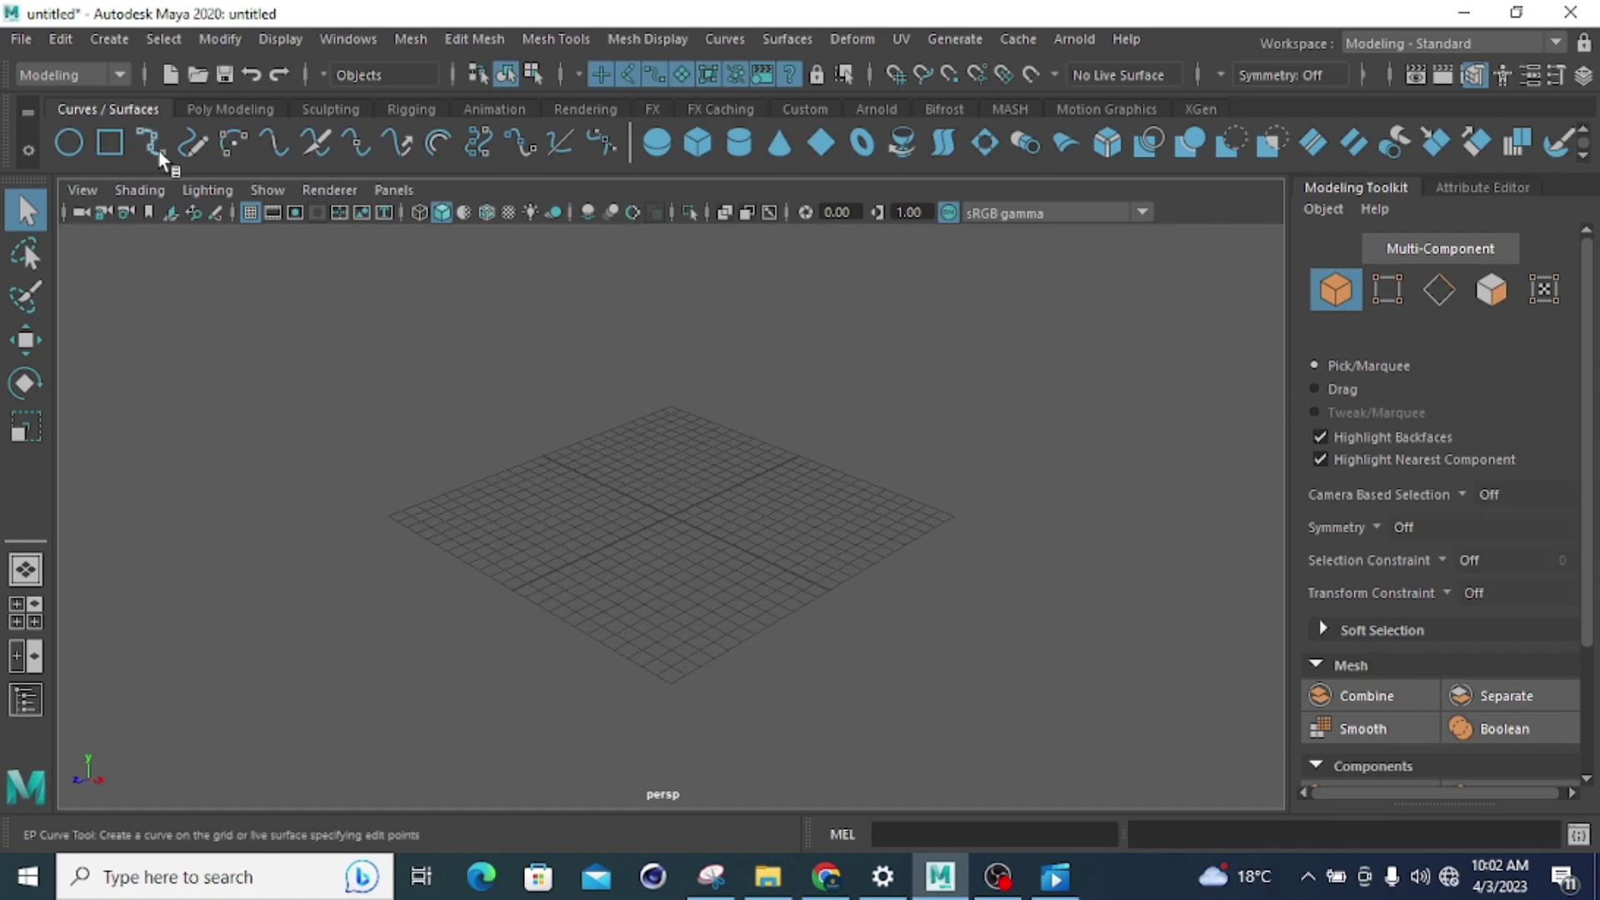
{"action": "left_click", "coordinate": [225, 109]}
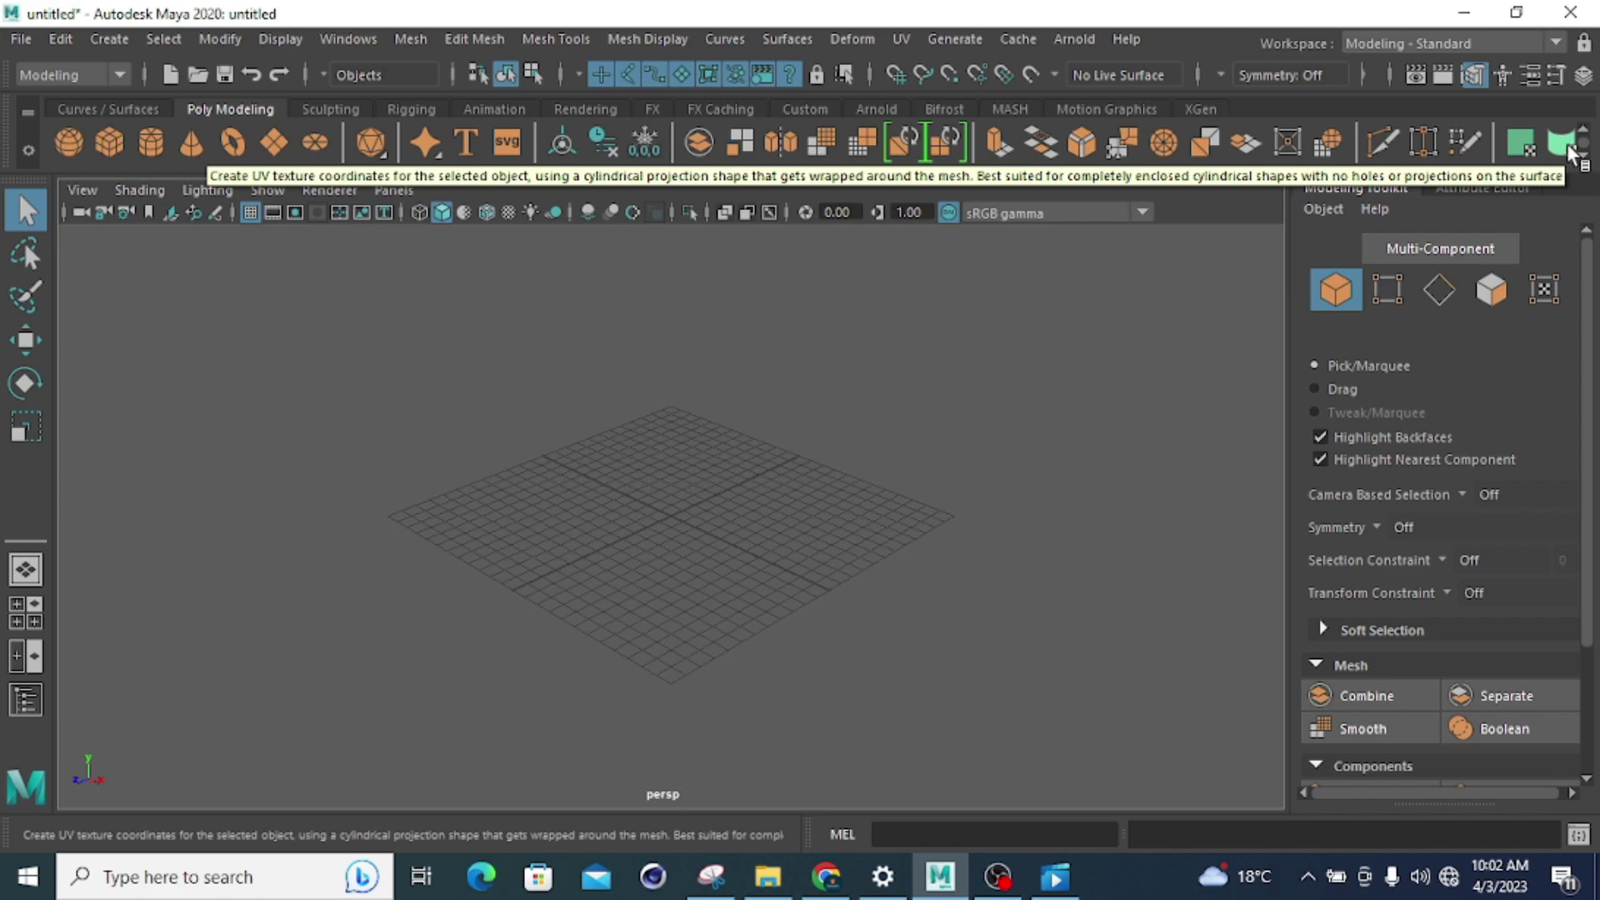
{"action": "left_click", "coordinate": [329, 110]}
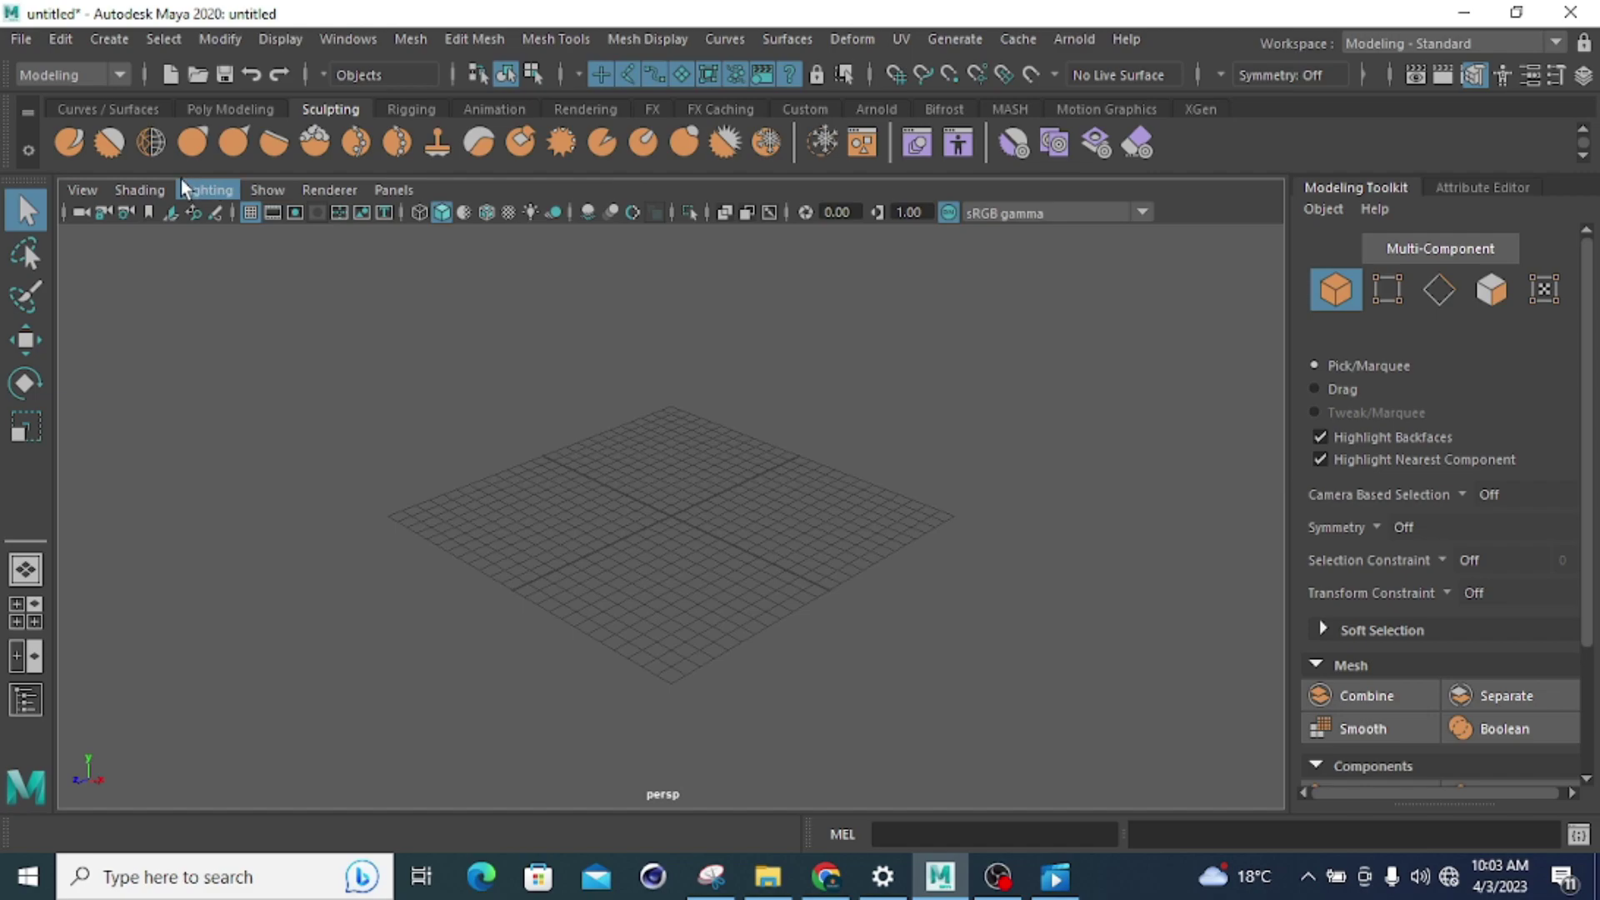
{"action": "left_click", "coordinate": [404, 111]}
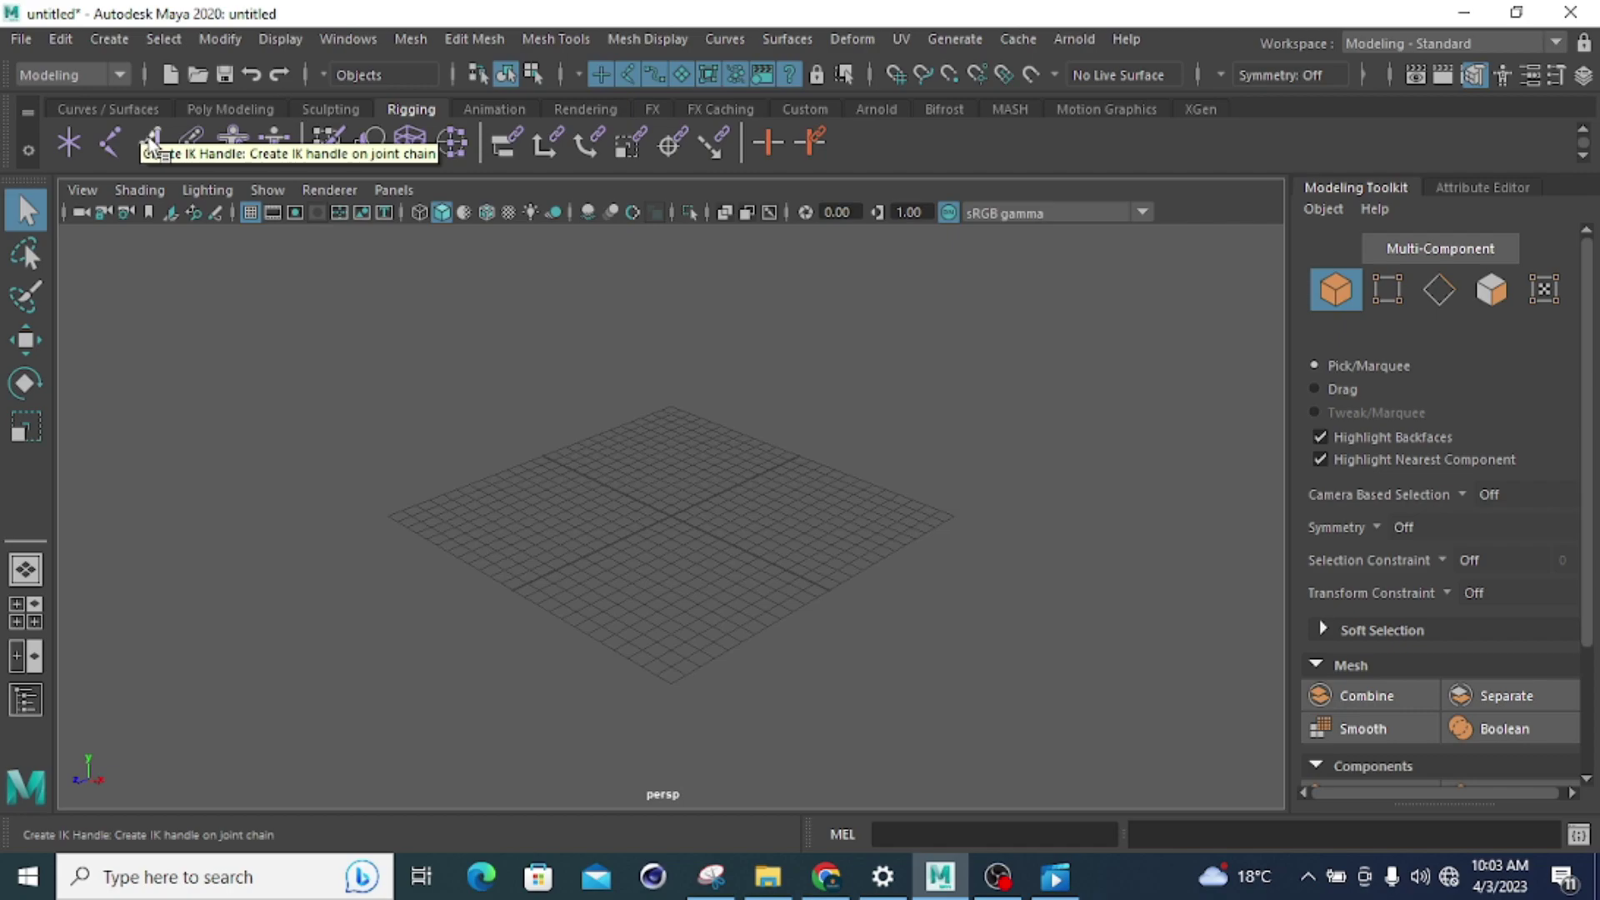
{"action": "left_click", "coordinate": [230, 138]}
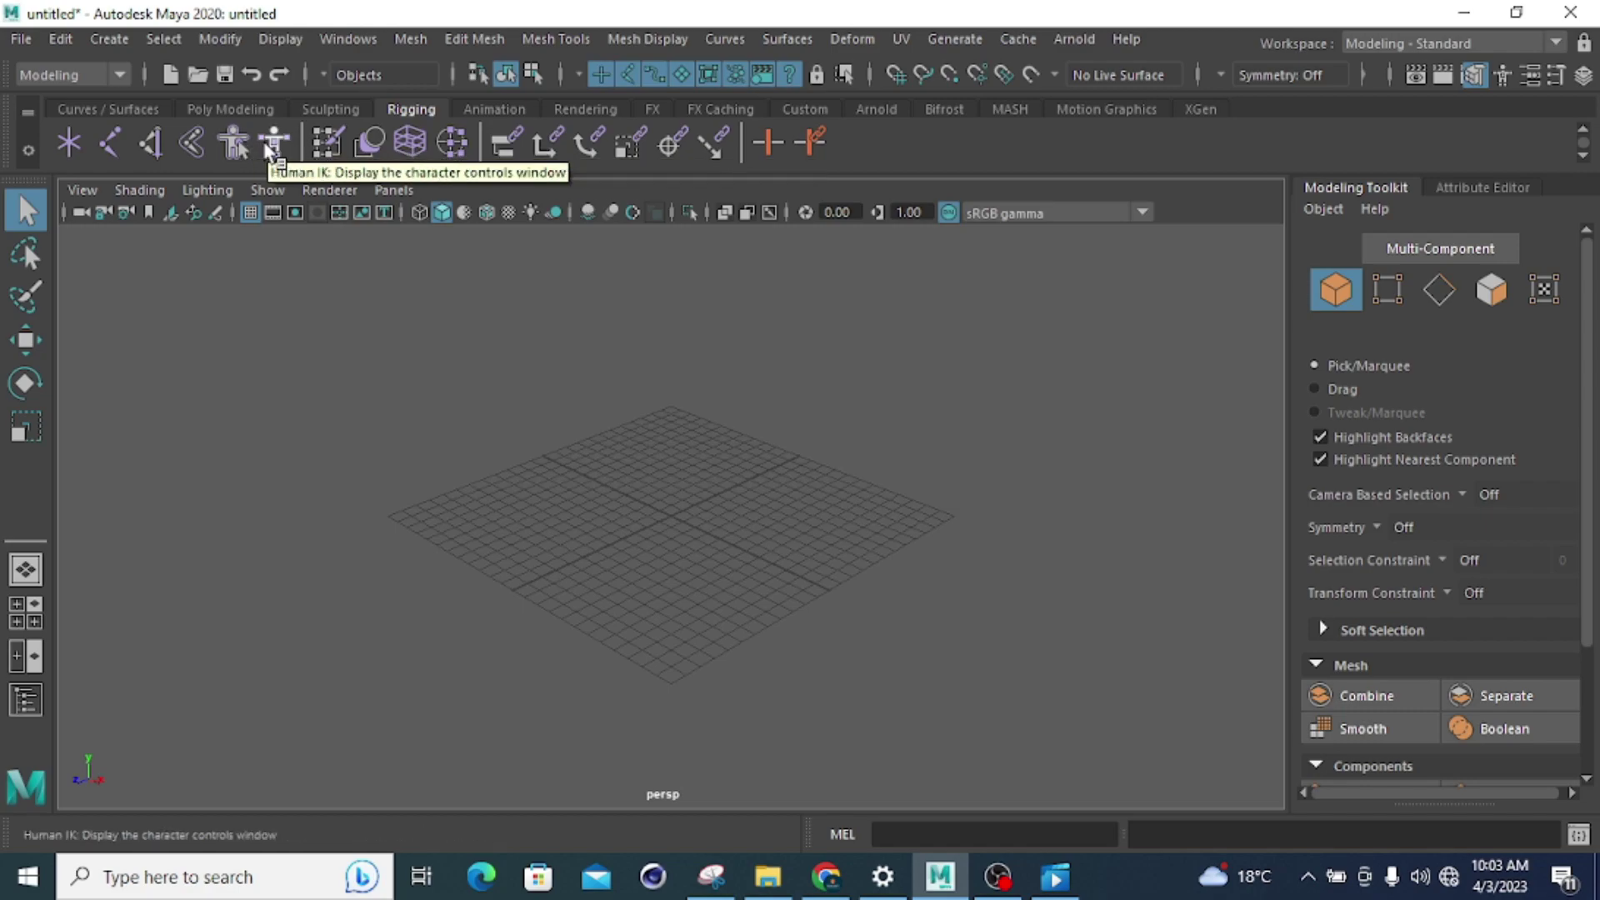
Look through the tools on the Animation, Rendering, FX, FX Caching and Custom shelves
{"action": "left_click", "coordinate": [475, 112]}
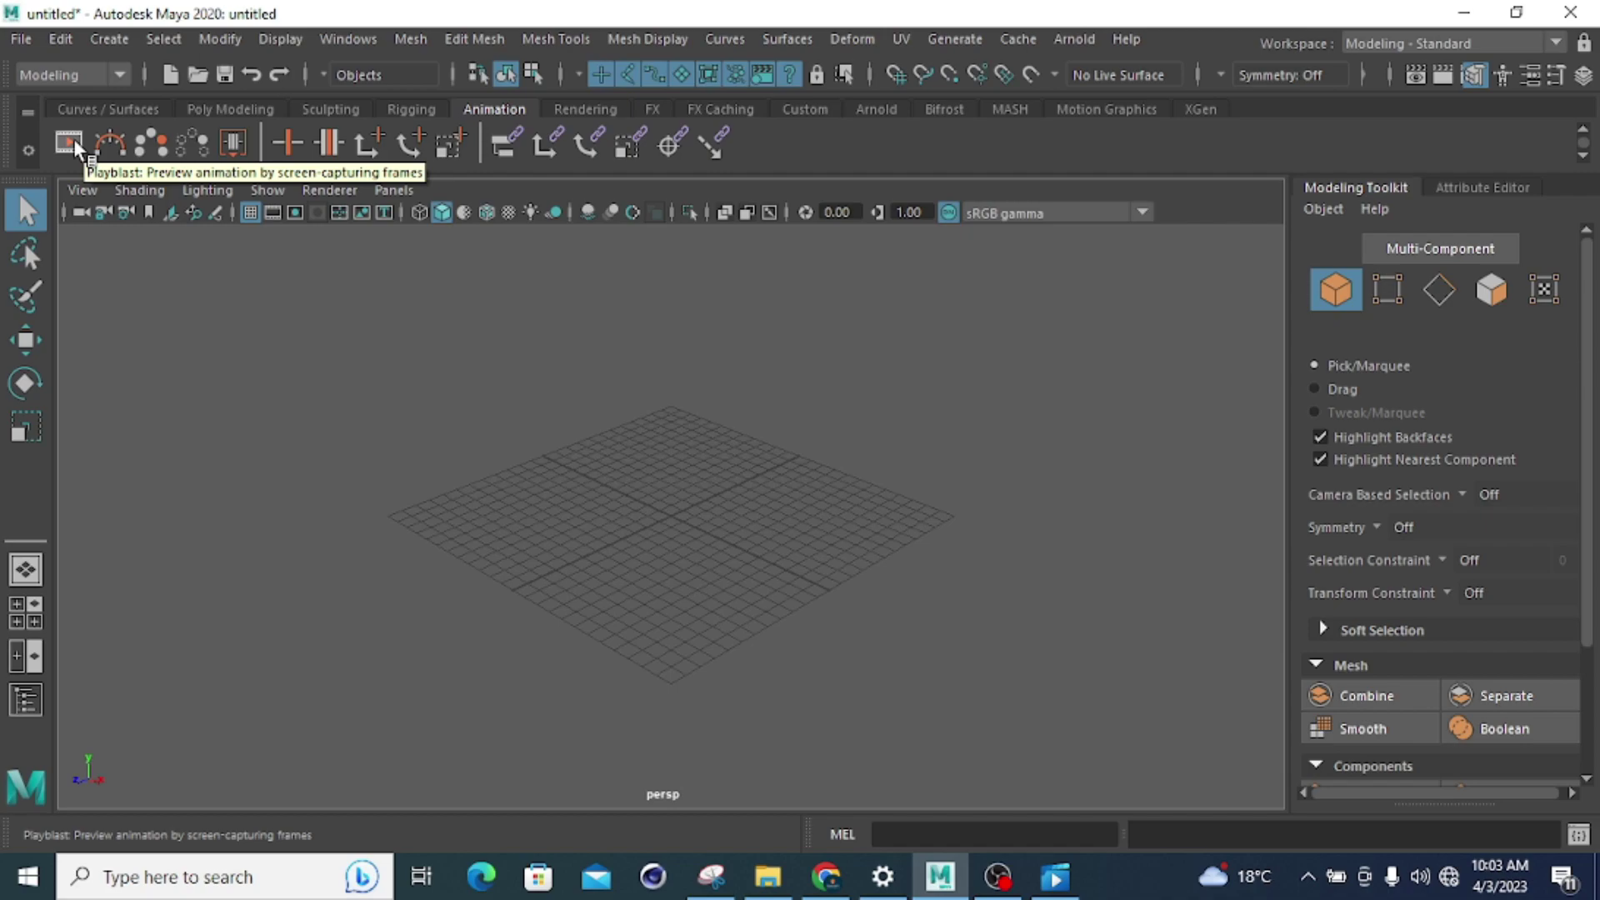
{"action": "left_click", "coordinate": [584, 112]}
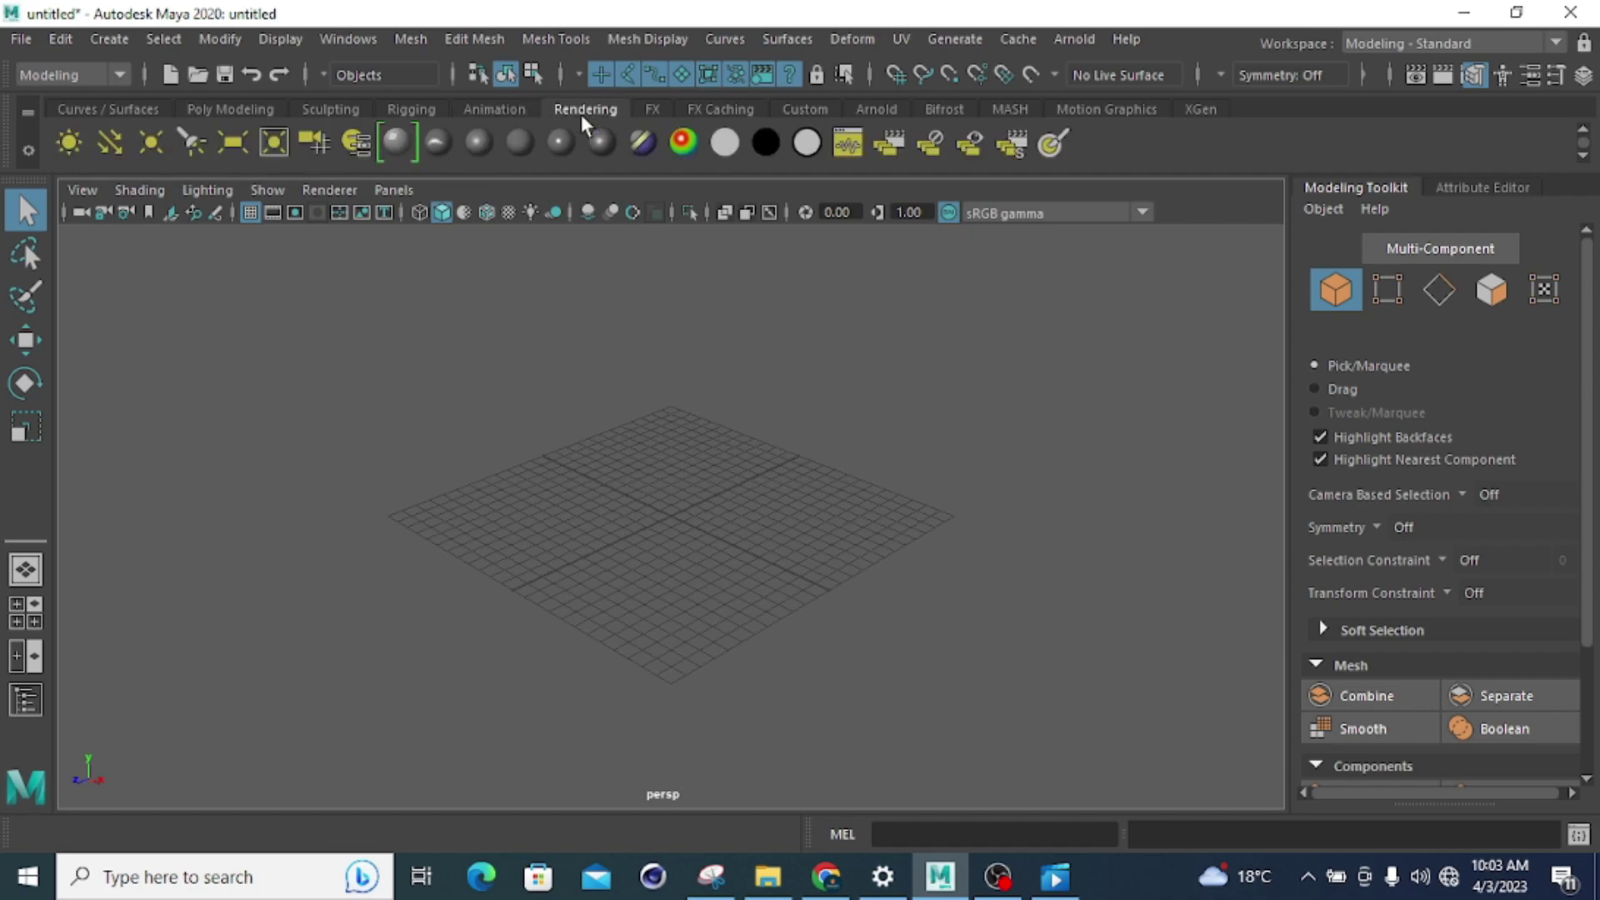
{"action": "left_click", "coordinate": [664, 109]}
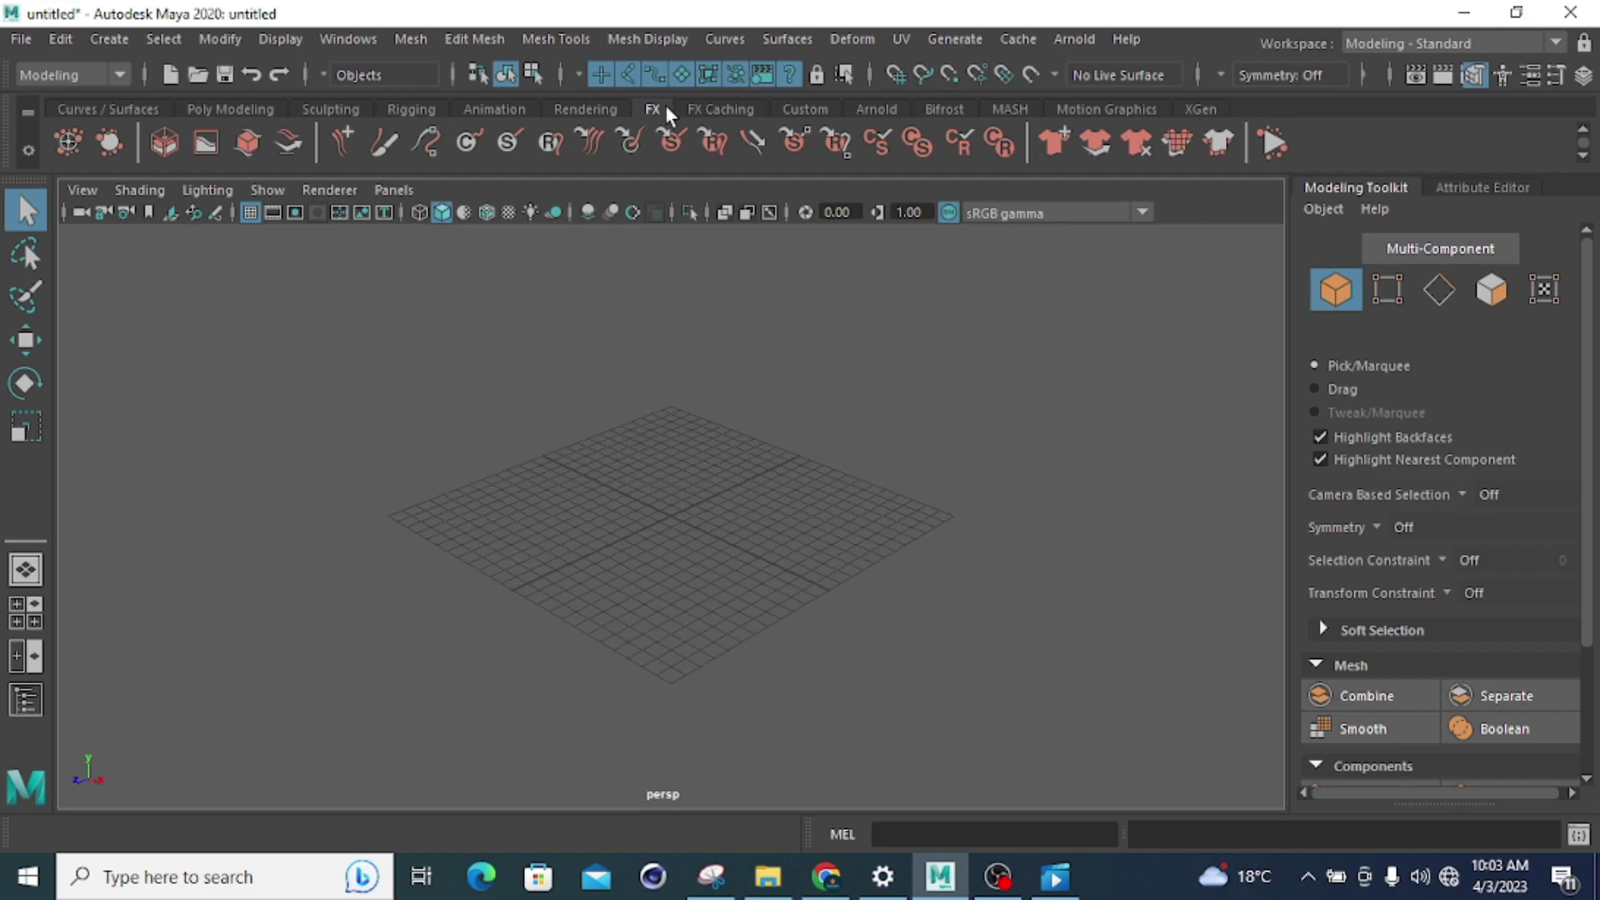
{"action": "left_click", "coordinate": [727, 113]}
{"action": "left_click", "coordinate": [799, 117]}
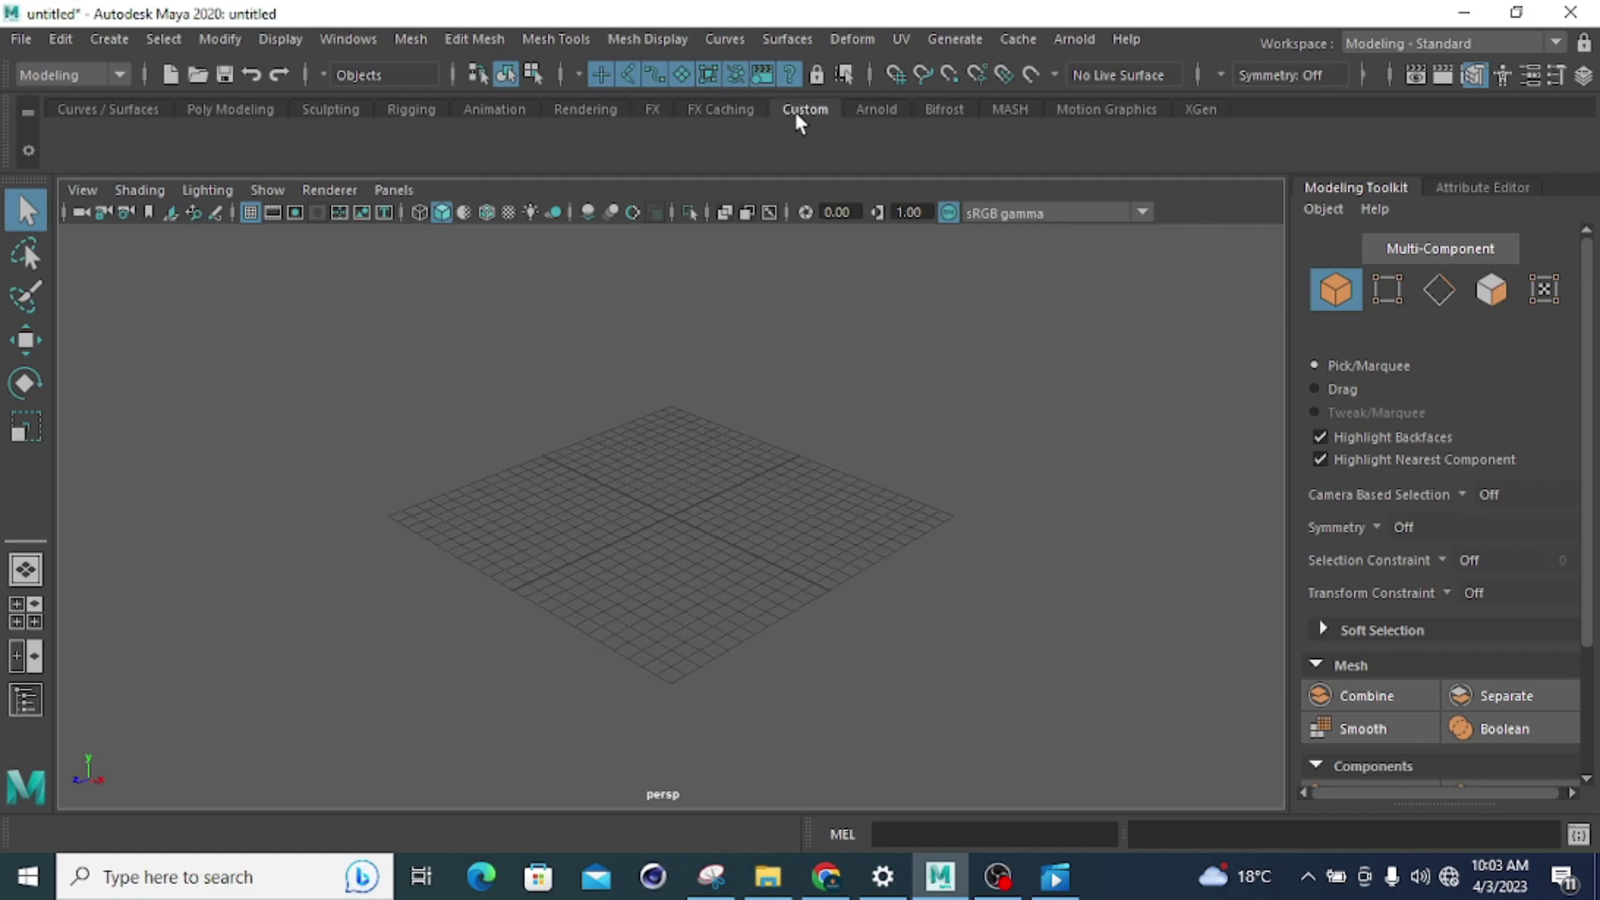
Look through the Arnold, Bifrost, MASH, Motion Graphics and XGen shelves, and return to the Curves / Surfaces shelf
{"action": "left_click", "coordinate": [880, 113]}
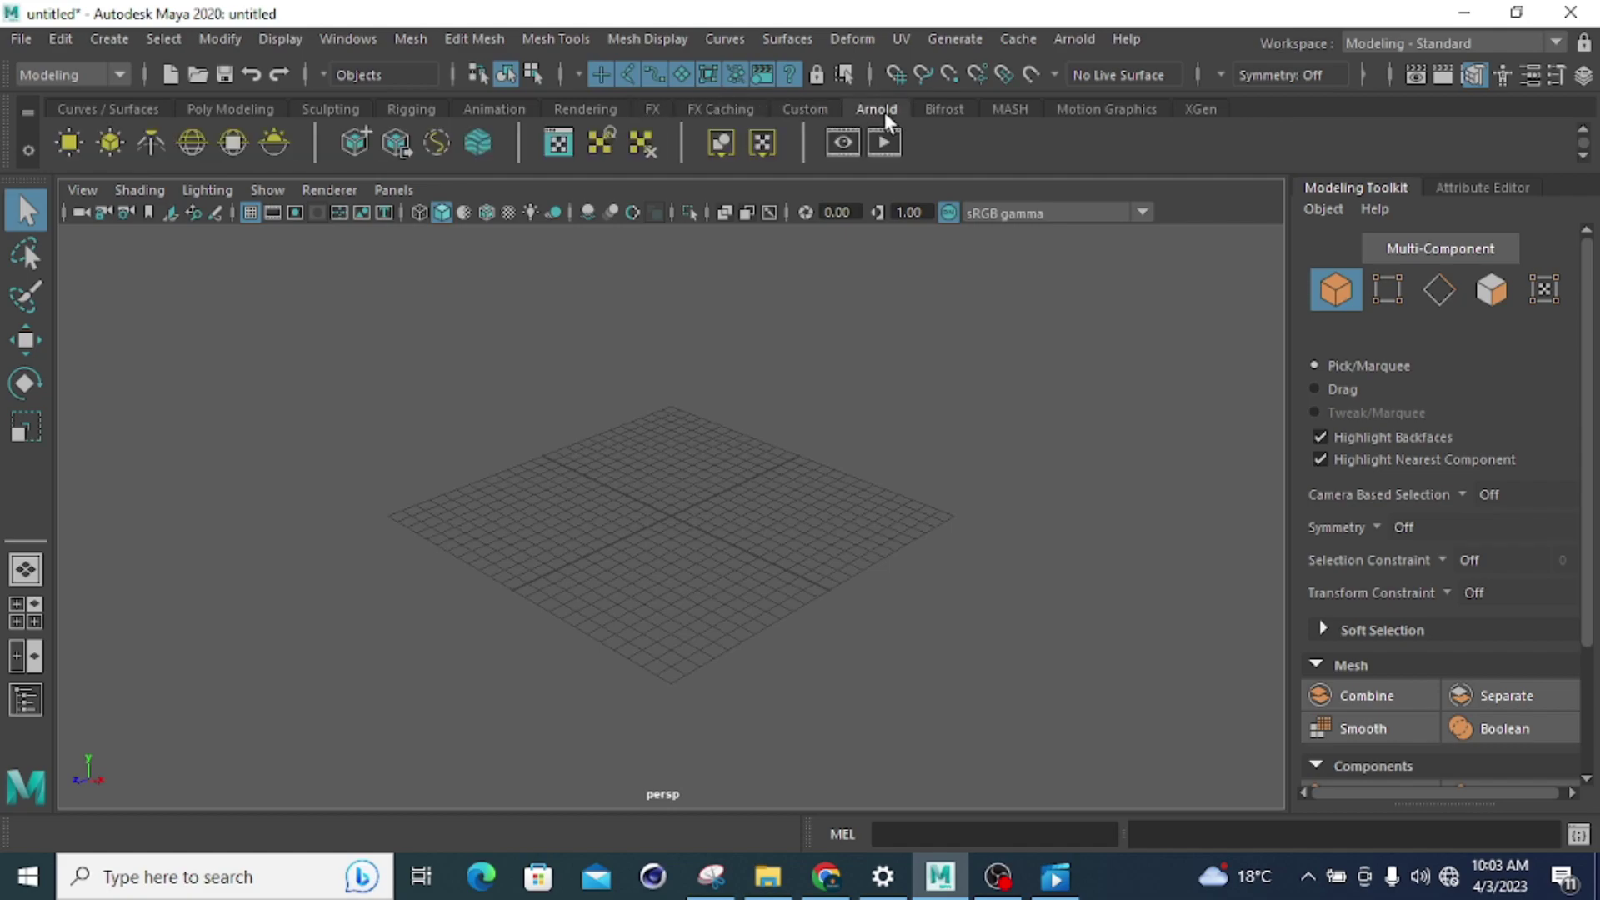
{"action": "left_click", "coordinate": [944, 112]}
{"action": "left_click", "coordinate": [1017, 112]}
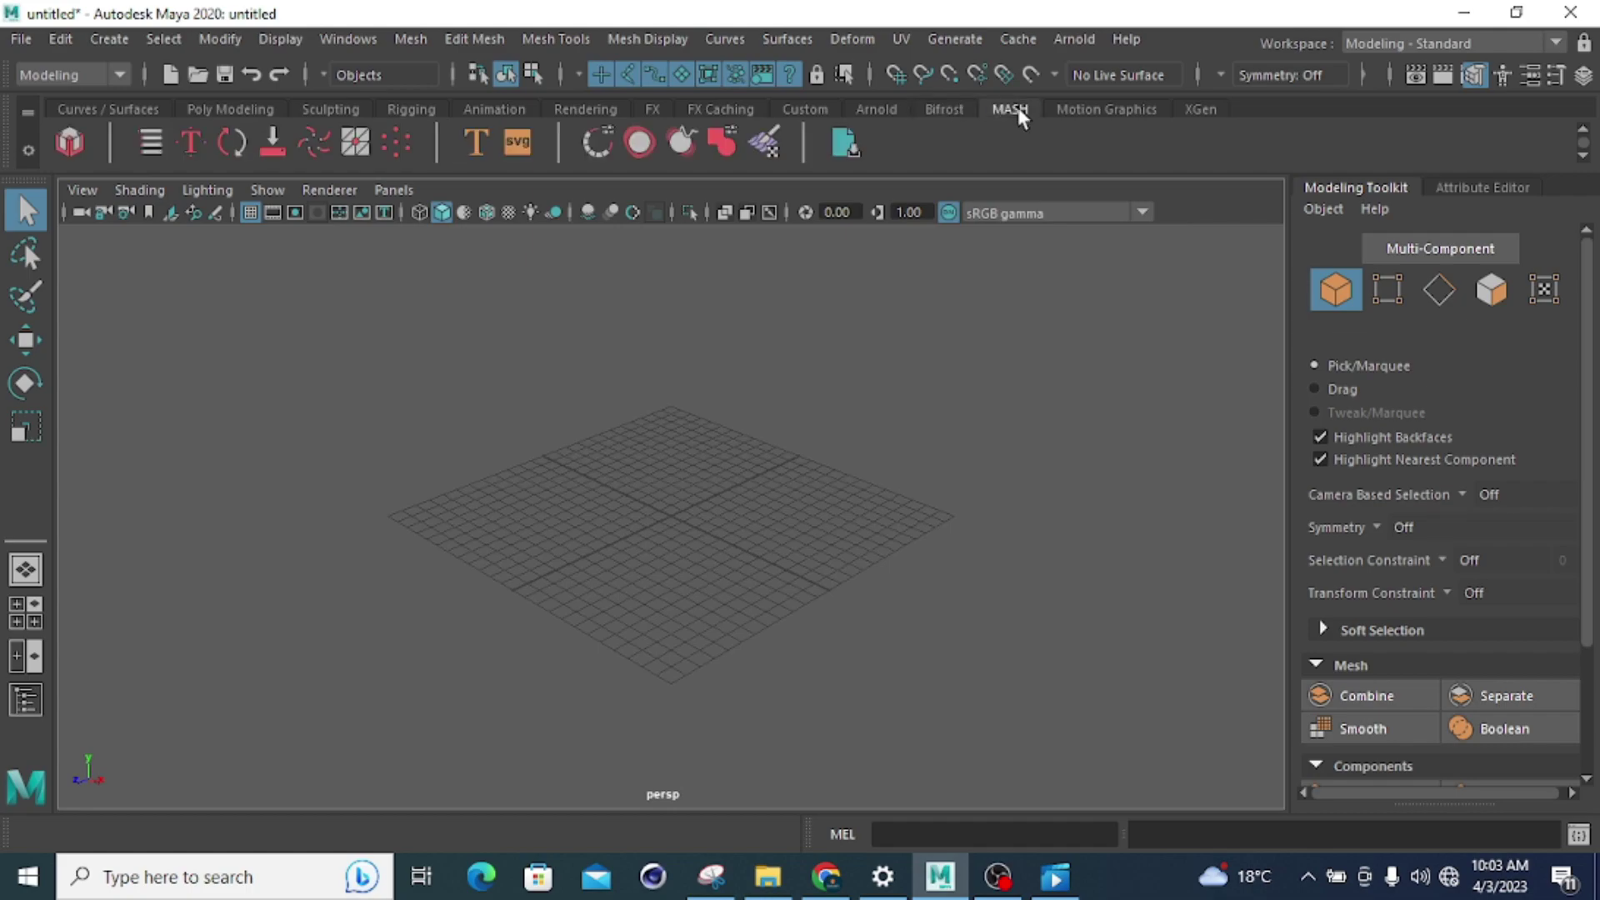
{"action": "left_click", "coordinate": [1098, 113]}
{"action": "left_click", "coordinate": [1203, 106]}
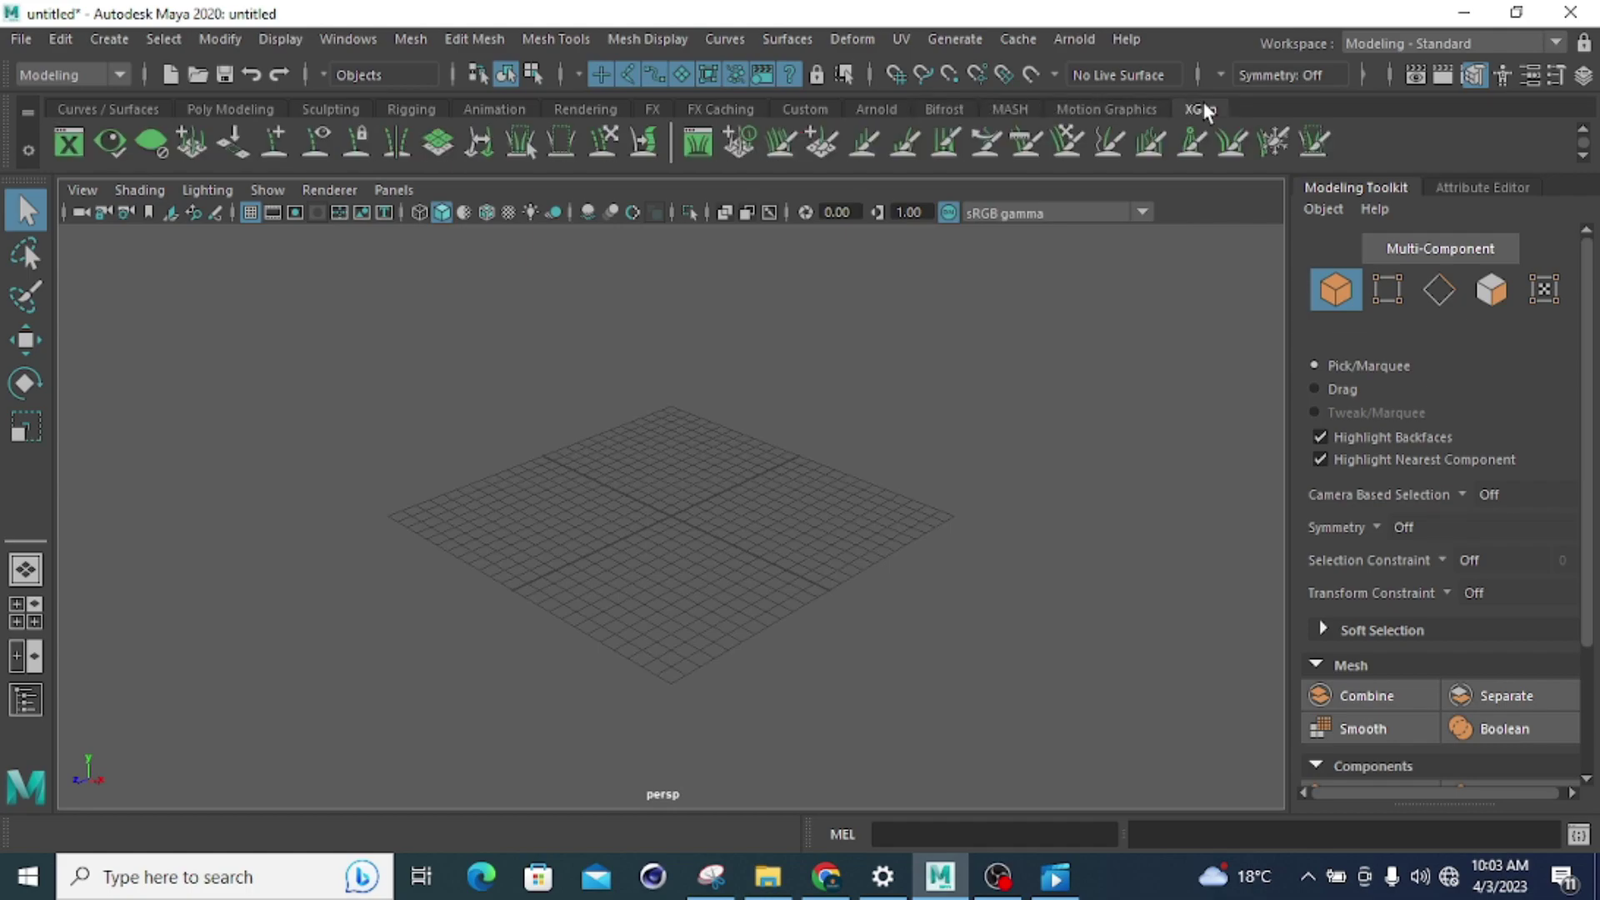
{"action": "left_click", "coordinate": [115, 110]}
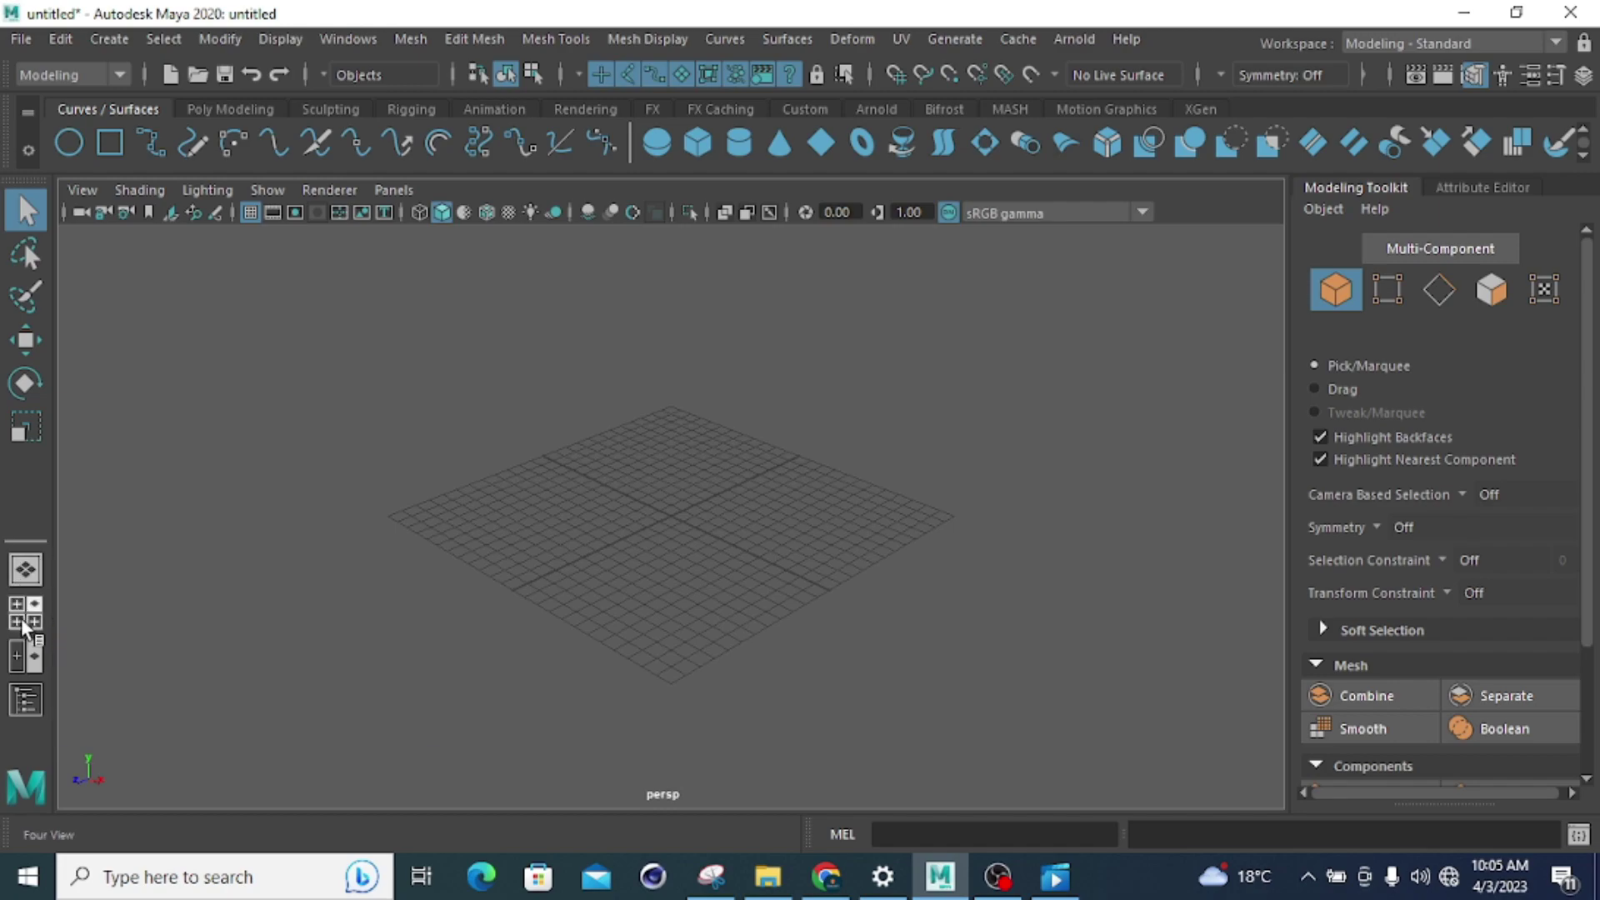
View the scene in the four-view layout and in the side-by-side Front/Persp layout
{"action": "left_click", "coordinate": [23, 622]}
{"action": "left_click", "coordinate": [25, 570]}
{"action": "left_click", "coordinate": [24, 616]}
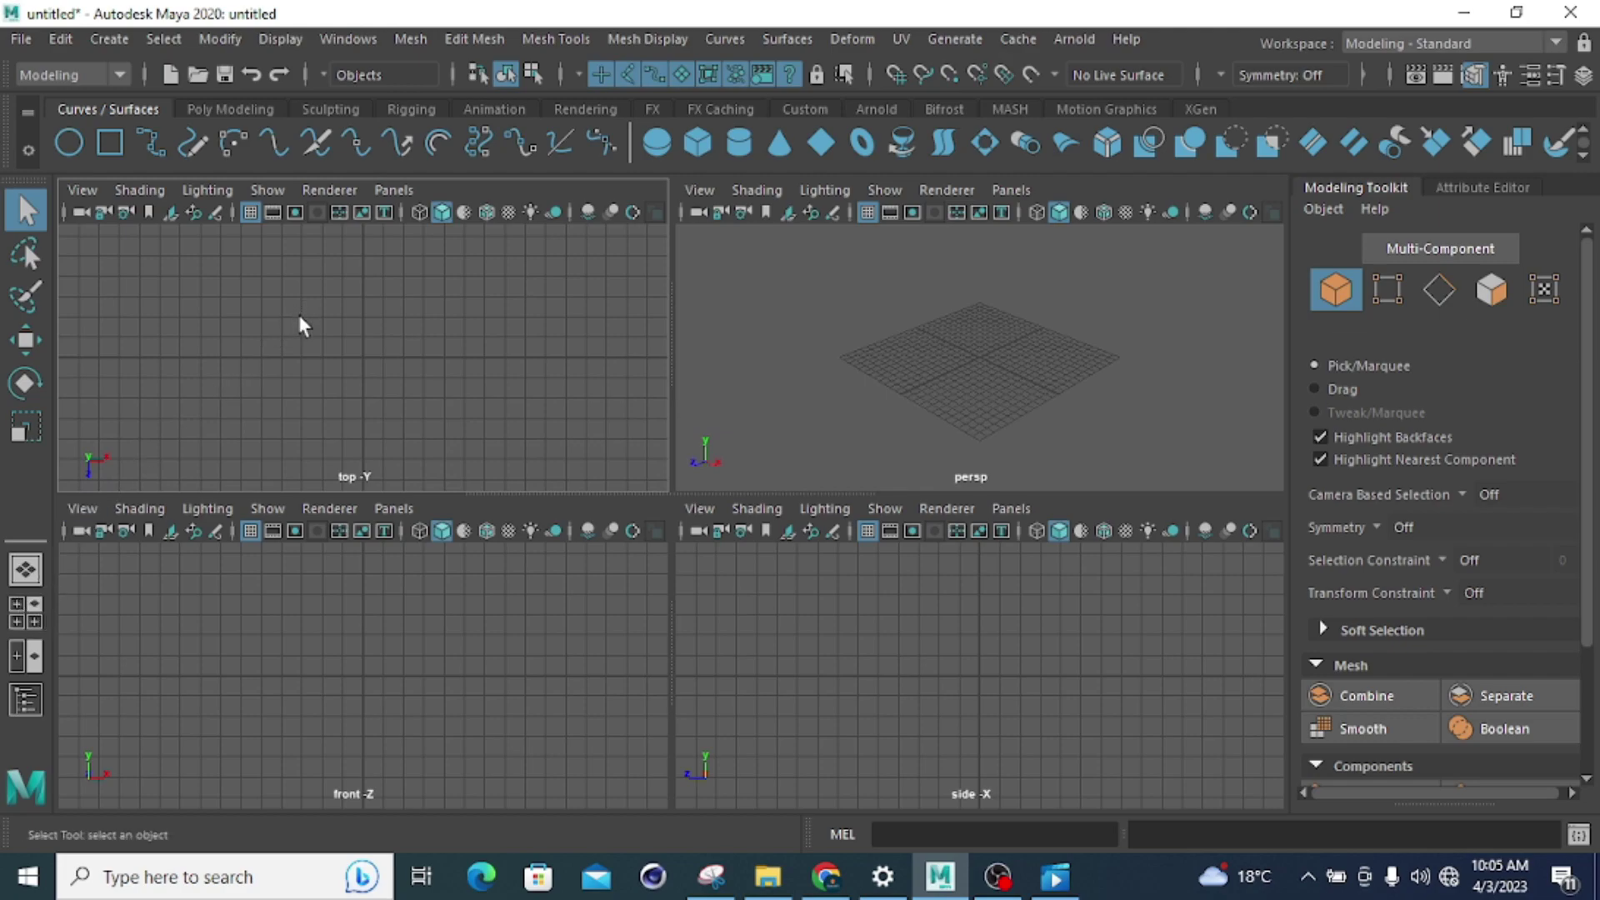
{"action": "left_click", "coordinate": [25, 657]}
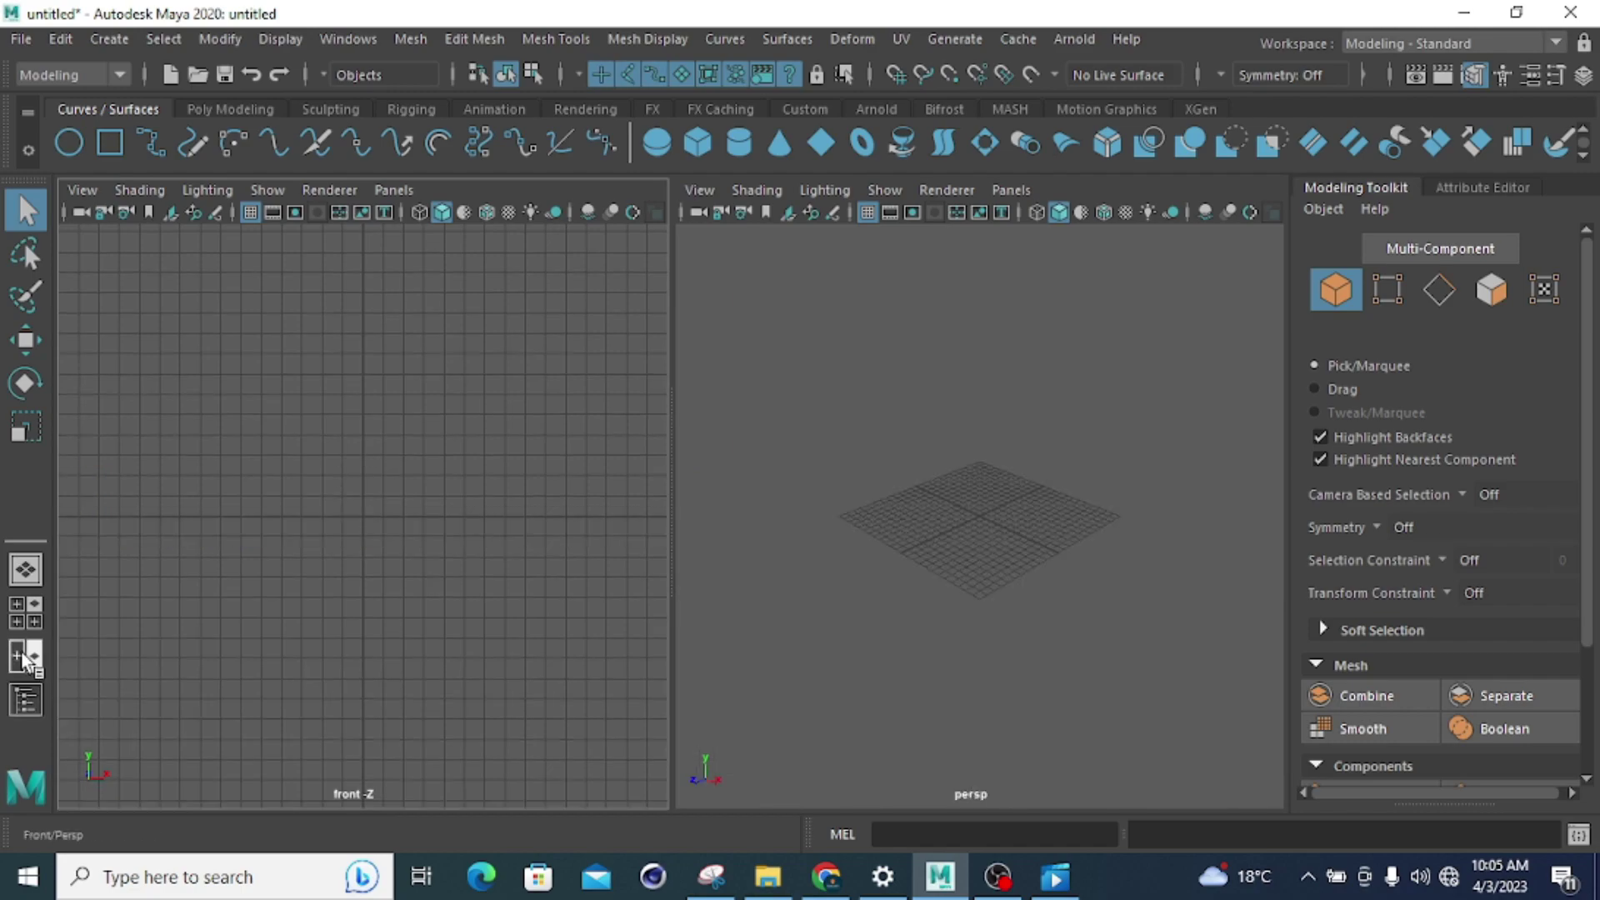
Show the Outliner and restore the single perspective view beside it
{"action": "left_click", "coordinate": [20, 702]}
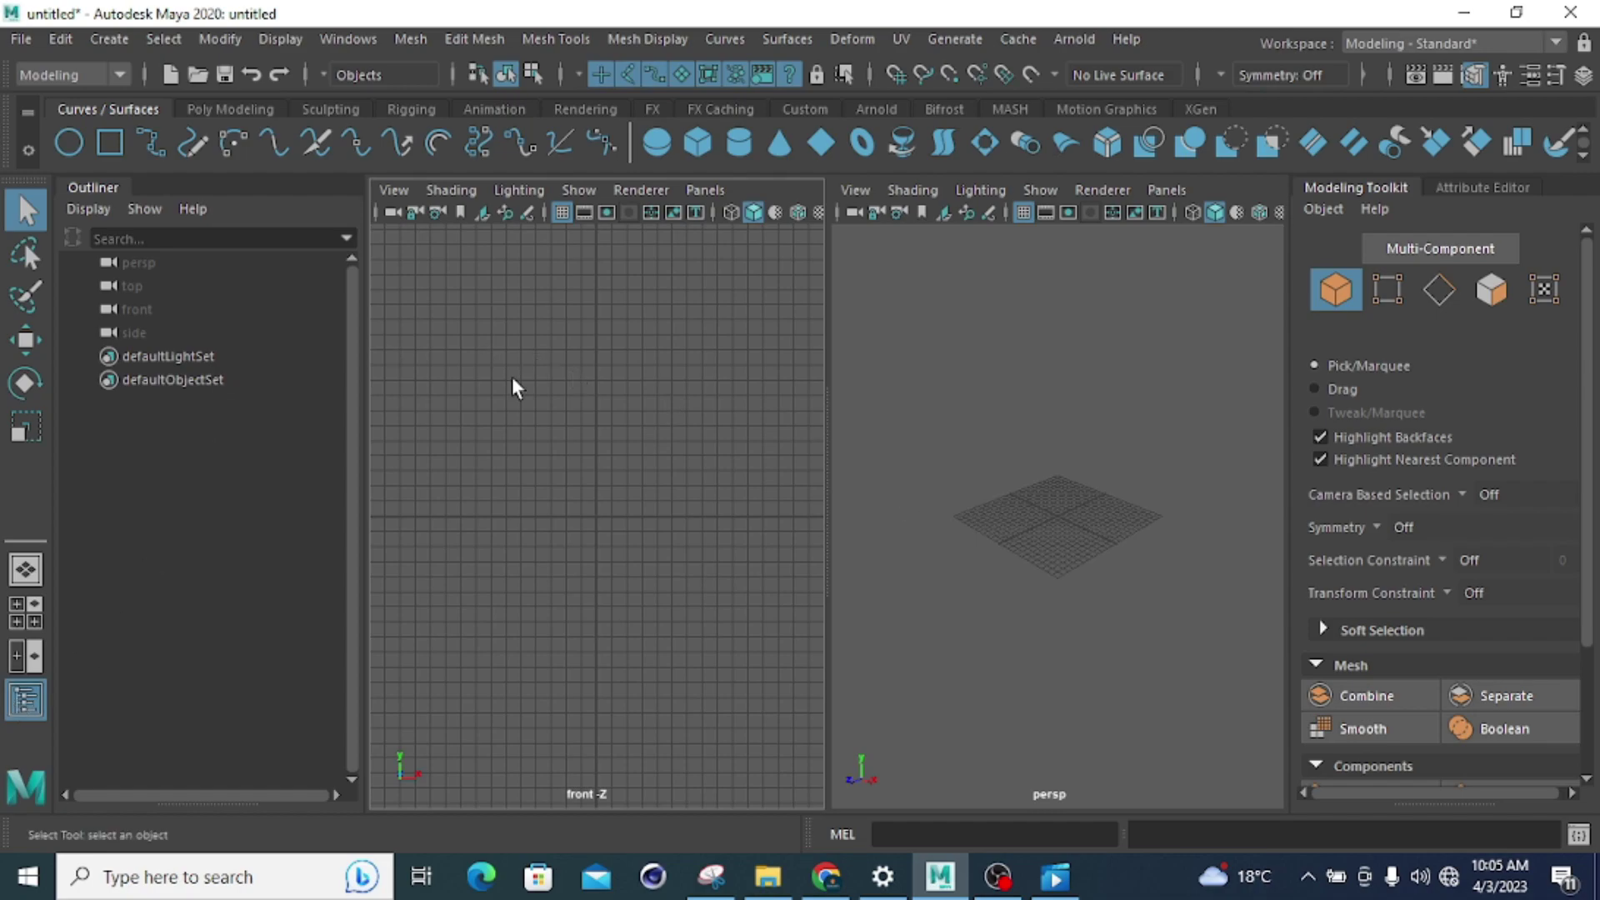
{"action": "left_click", "coordinate": [24, 570]}
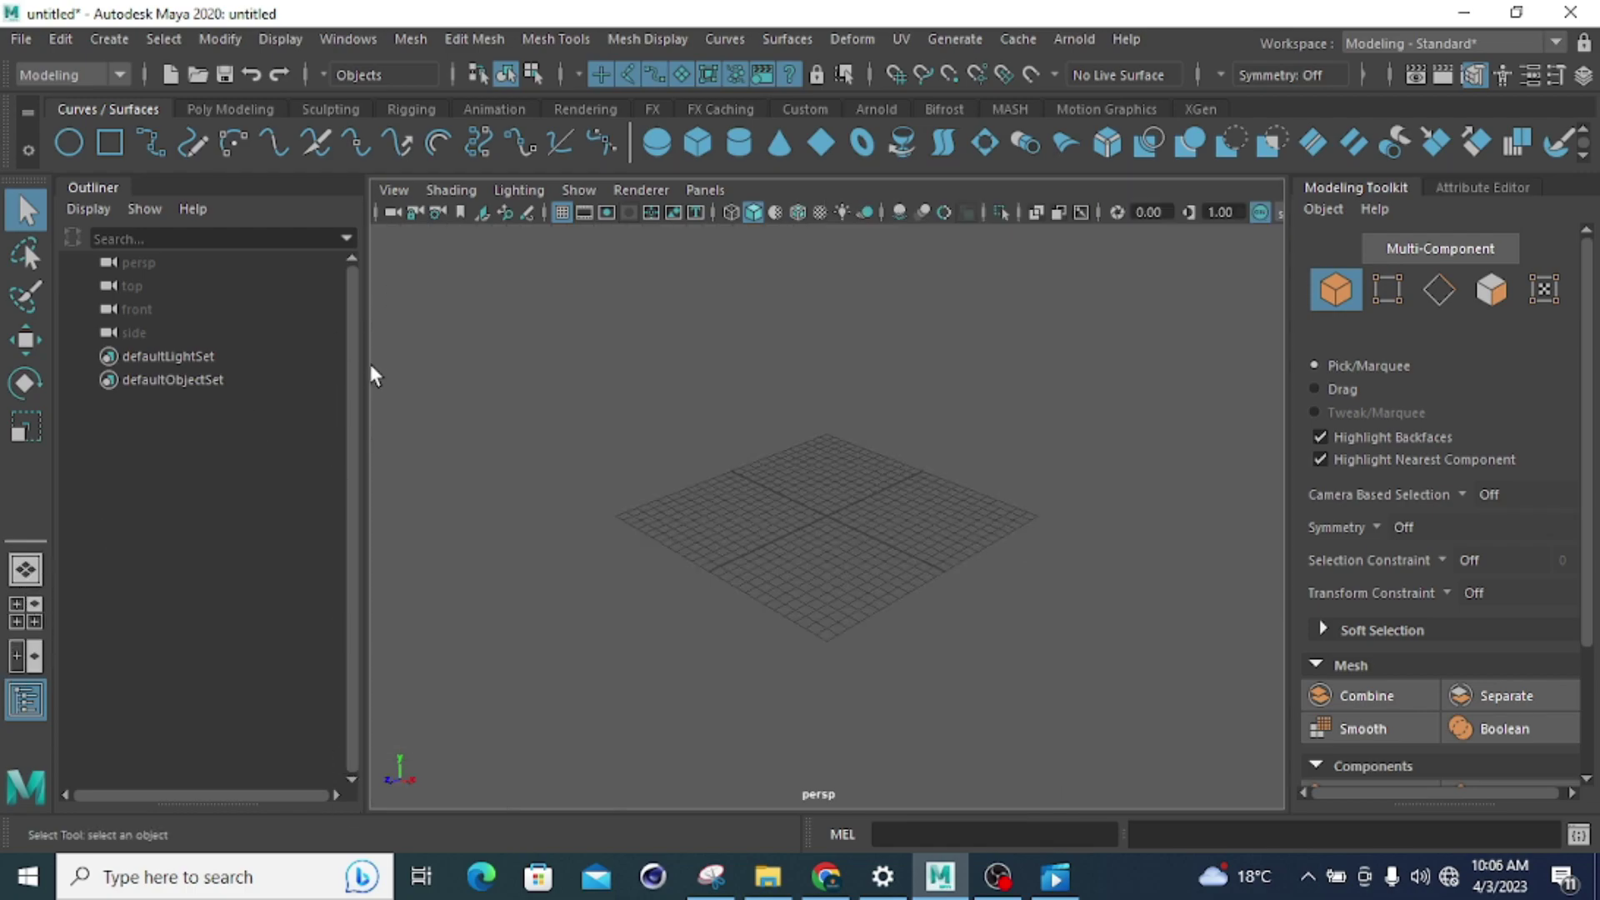